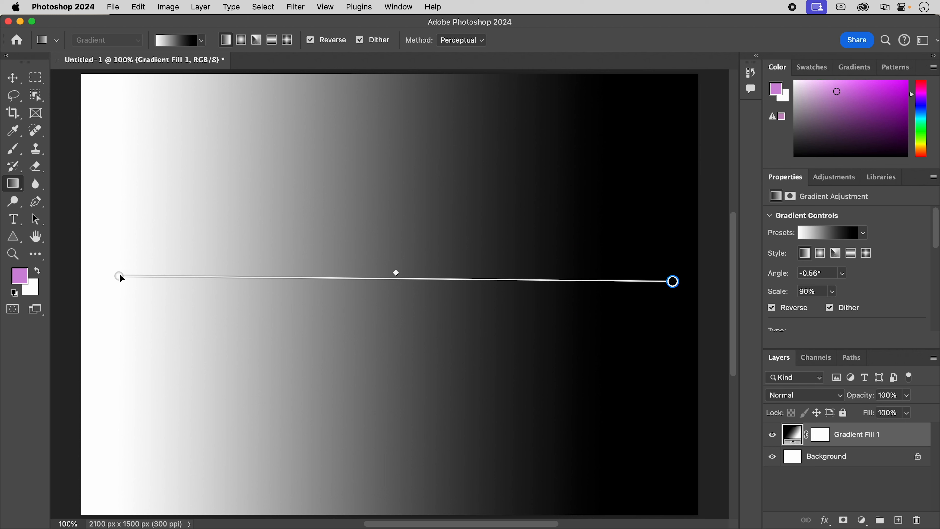
Reposition both endpoints of the linear gradient so it runs diagonally from the canvas's upper-left corner to its lower-right corner.
left_click_drag(119, 275, 105, 125)
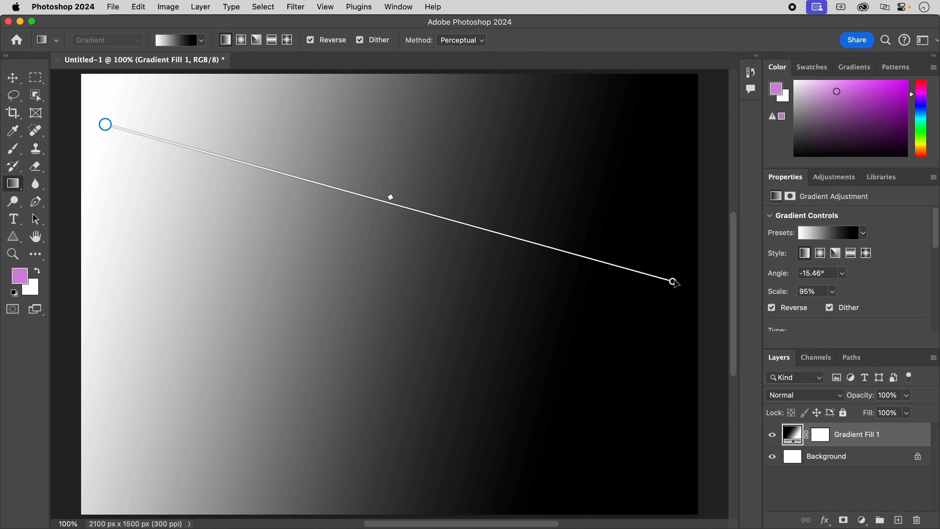
left_click_drag(672, 282, 675, 481)
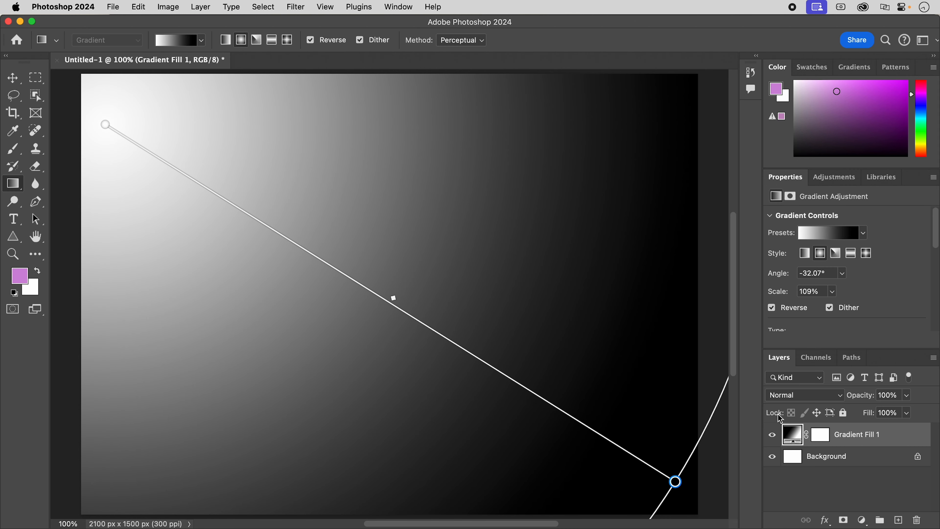
Reshape the radial gradient into a nearly horizontal ellipse slightly below the canvas centre, at about 25% scale and 3.45°.
left_click_drag(675, 482, 267, 230)
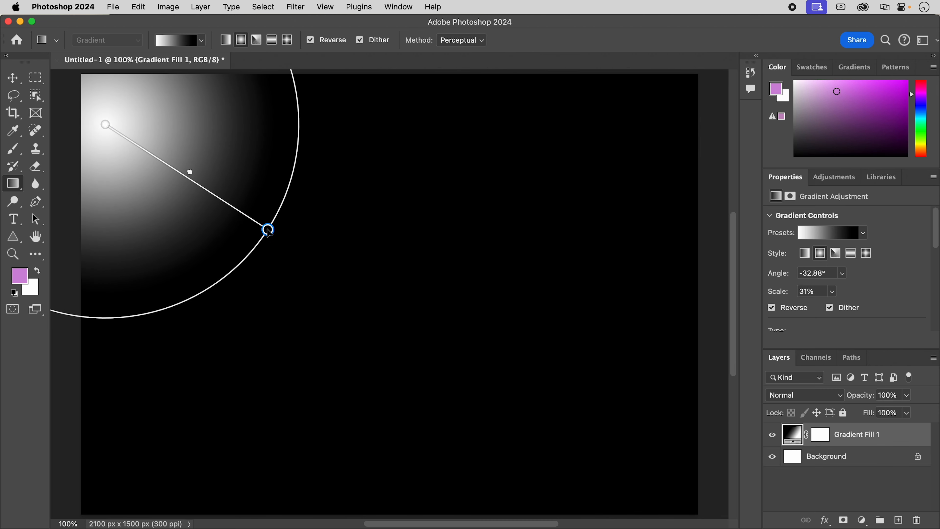
left_click_drag(105, 125, 369, 295)
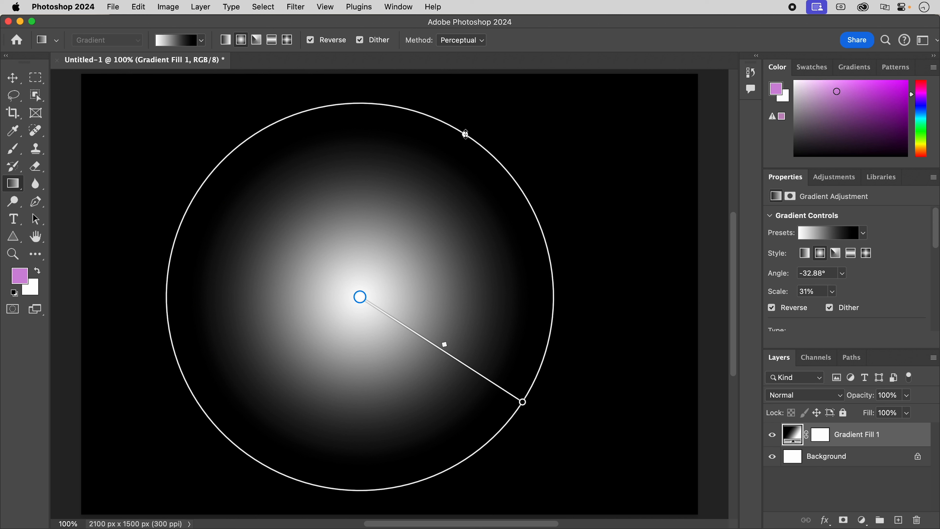
left_click_drag(465, 134, 411, 215)
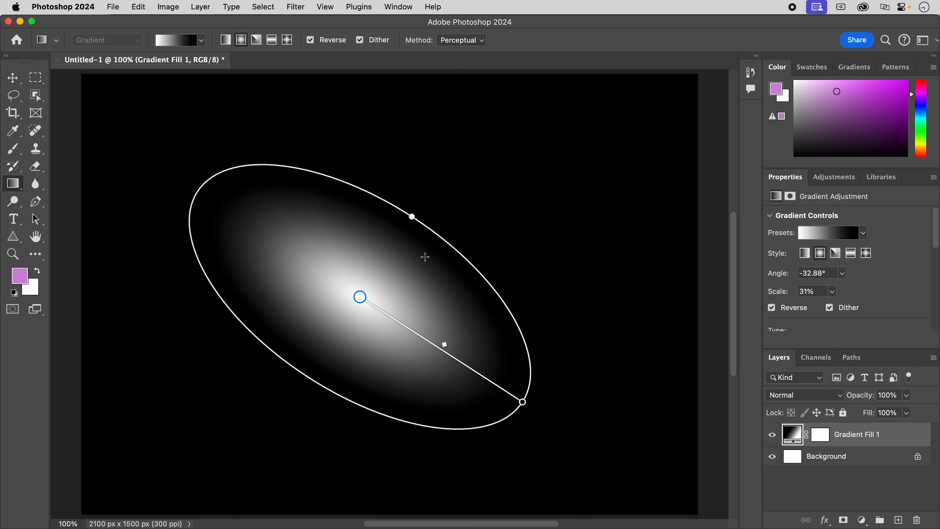
left_click_drag(522, 402, 511, 288)
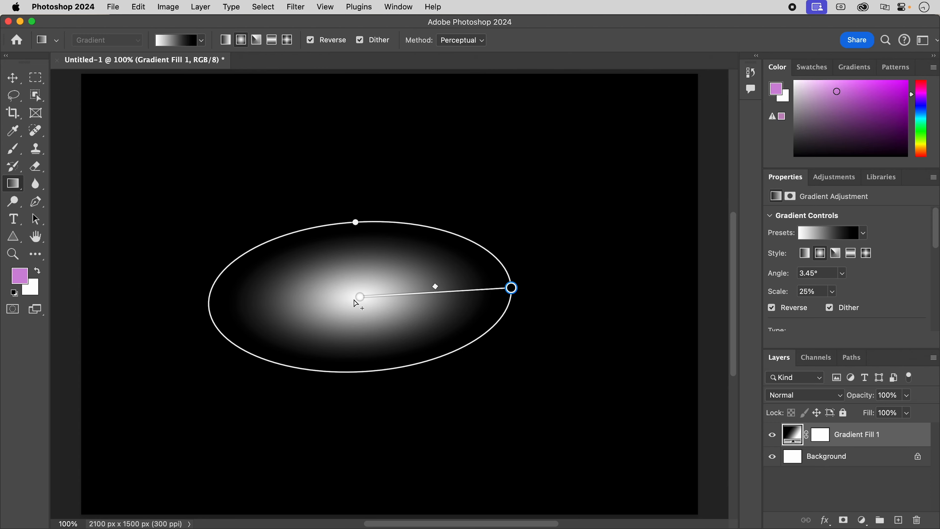
left_click_drag(360, 298, 374, 337)
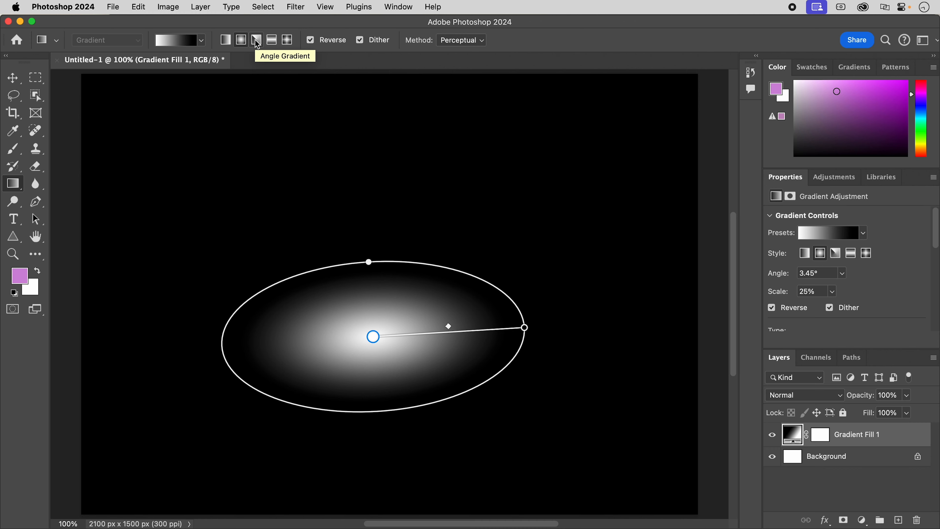
Change the gradient to the Angle style, move its centre up and rotate it to about 30.84° at 30% scale.
left_click(257, 40)
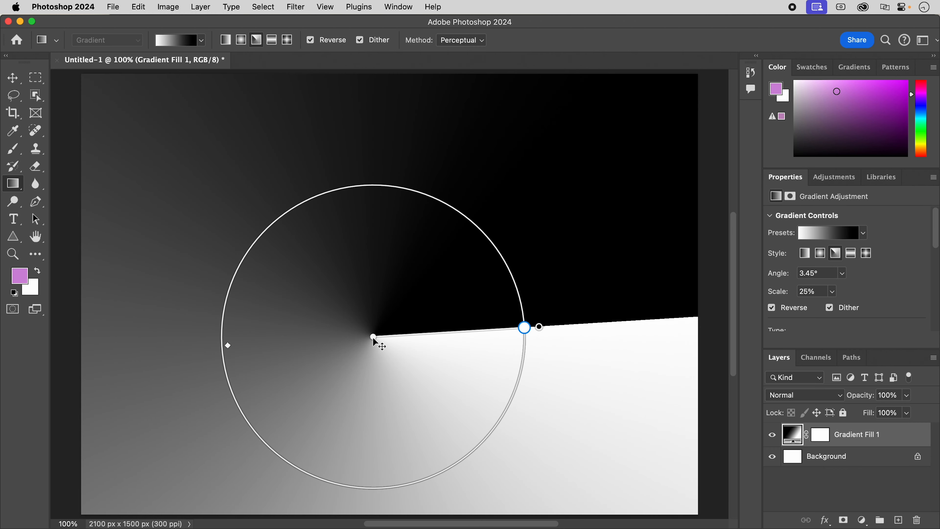
left_click_drag(375, 340, 378, 268)
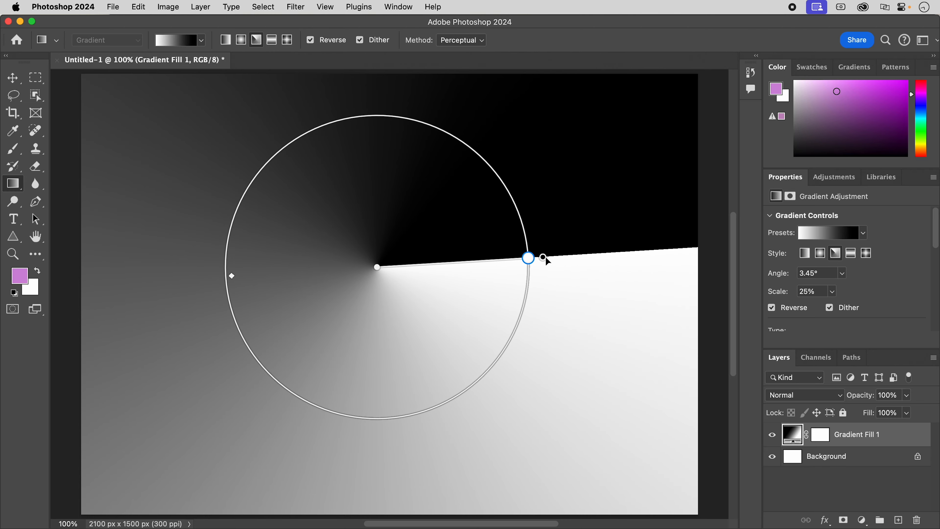
left_click_drag(543, 260, 547, 167)
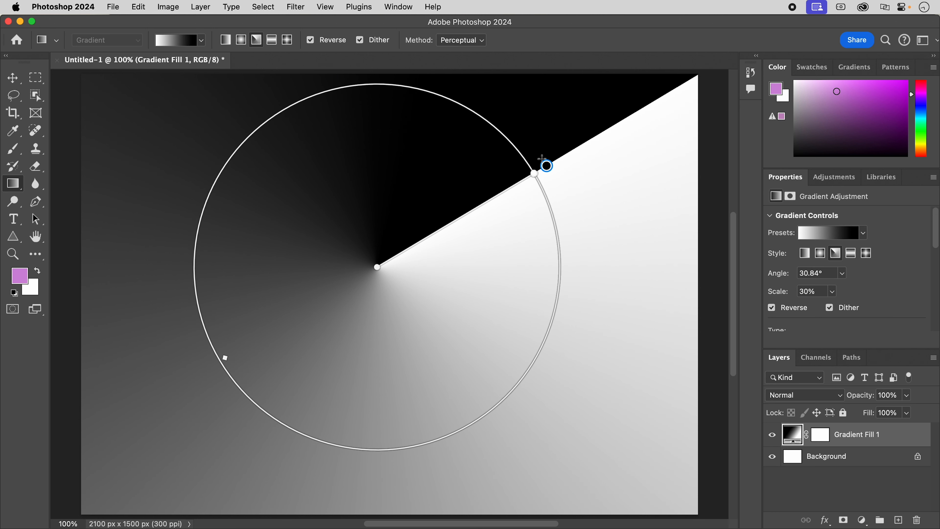
Change the gradient to the Reflected style and widen it almost horizontally across the canvas, at about -0.37° and 48% scale.
left_click(272, 40)
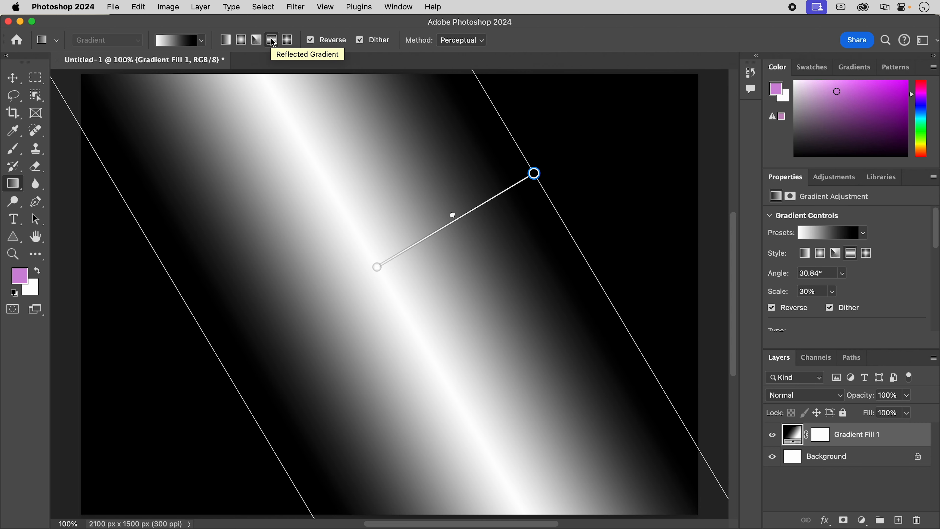
left_click_drag(534, 173, 674, 269)
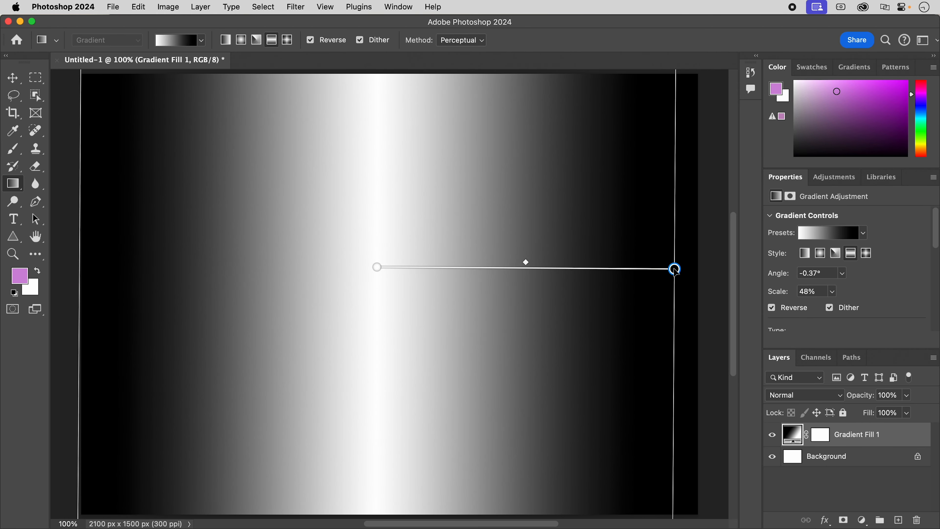
left_click_drag(379, 267, 393, 268)
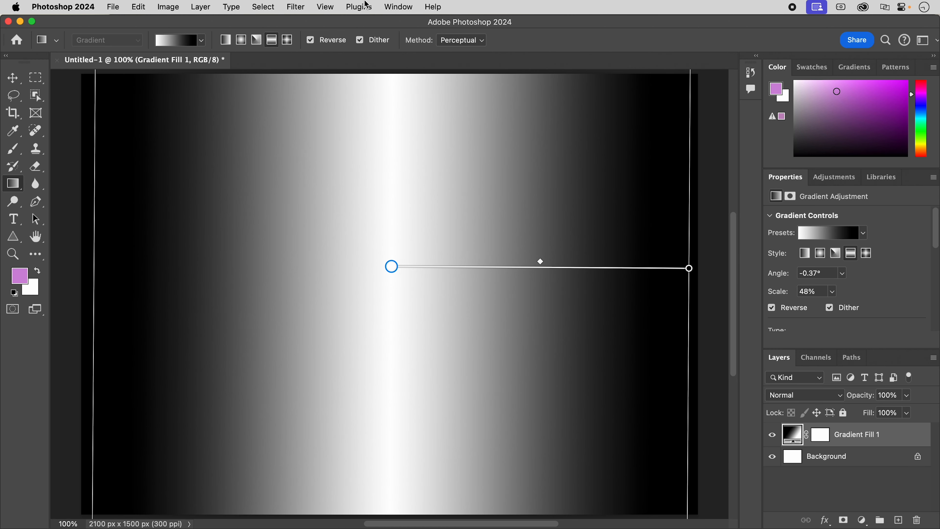
Change the gradient to the Diamond style and shape it into an evenly proportioned diamond at about 3.99° and 27% scale.
left_click(287, 40)
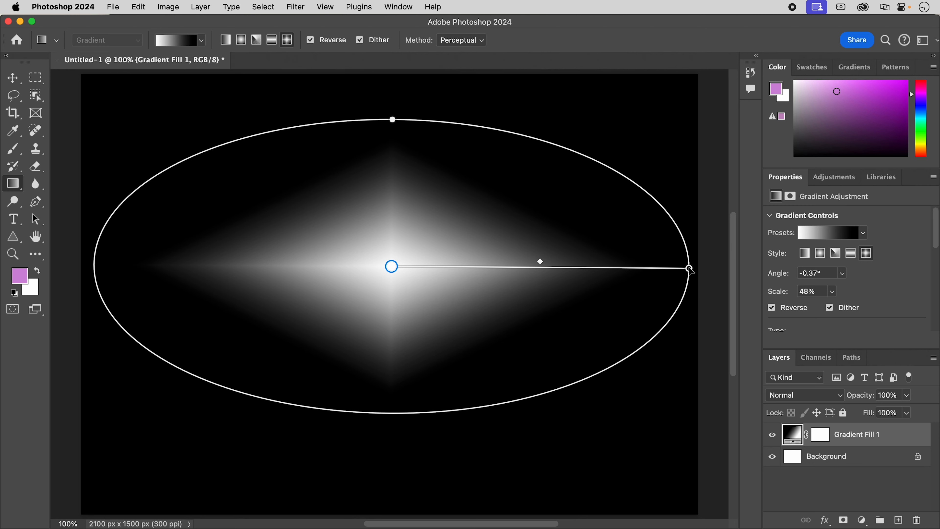
left_click_drag(689, 268, 529, 264)
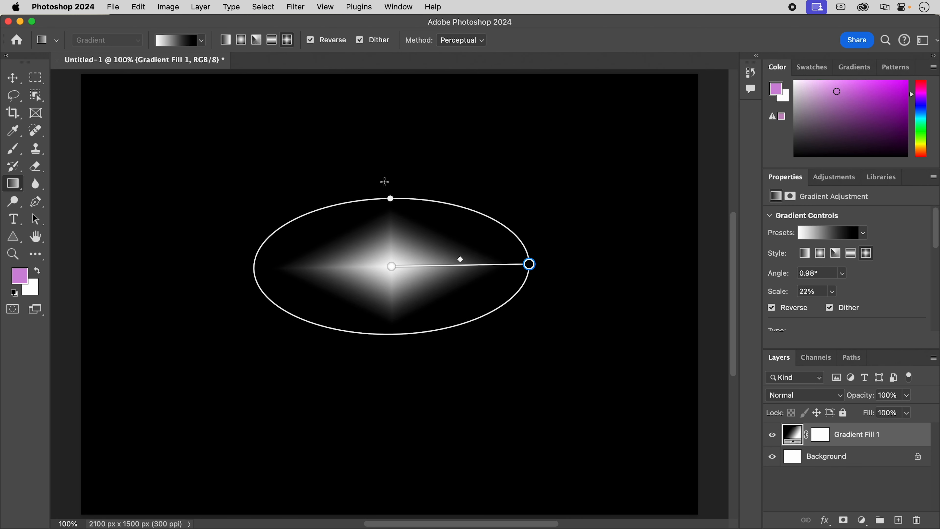
left_click_drag(391, 197, 389, 129)
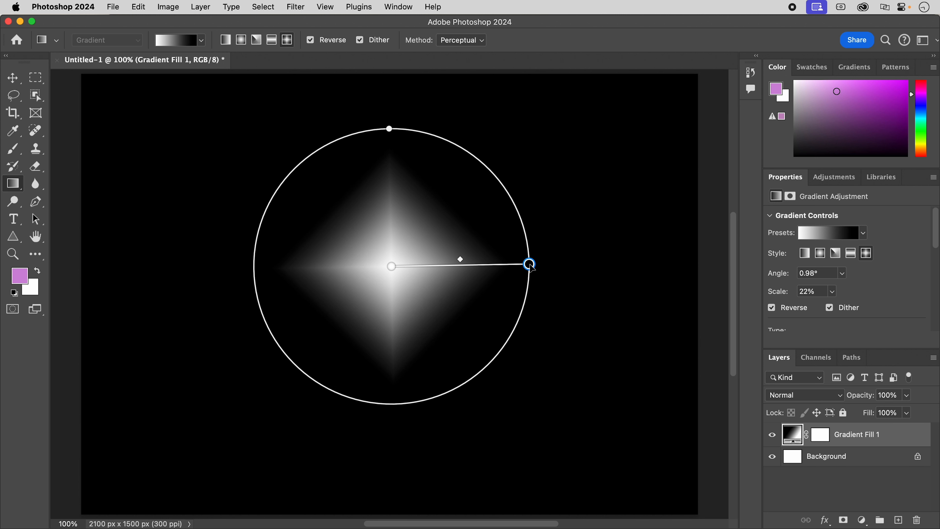
left_click_drag(529, 264, 554, 255)
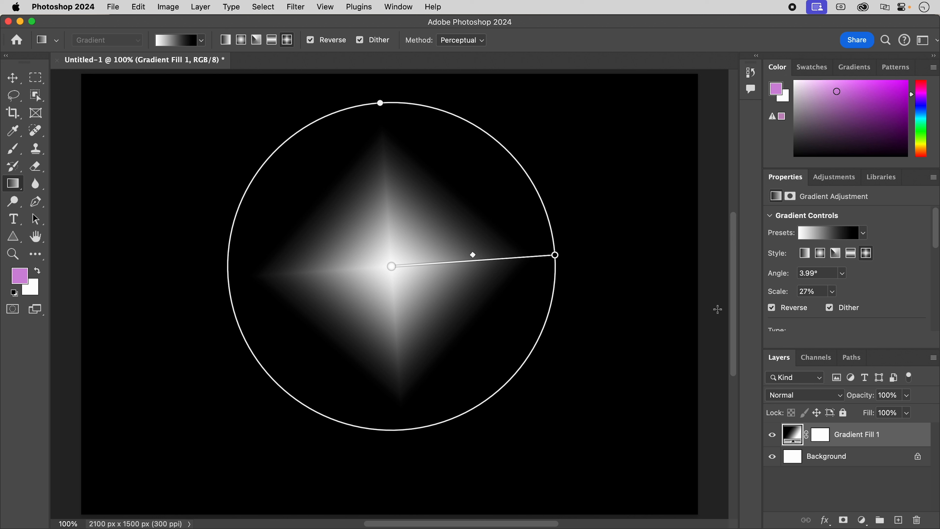
Browse the gradient presets, expanding the Blues group, and close the list without picking one.
left_click(201, 40)
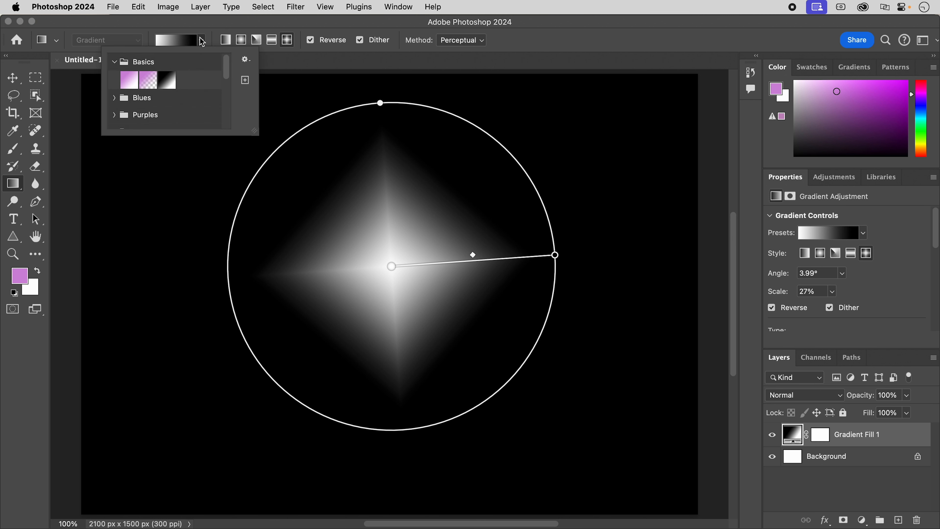
left_click(115, 97)
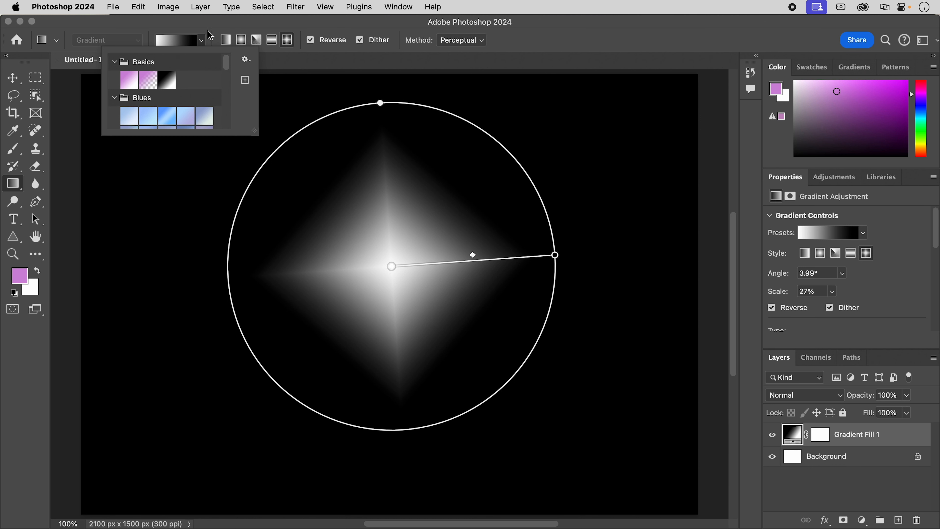
left_click(201, 40)
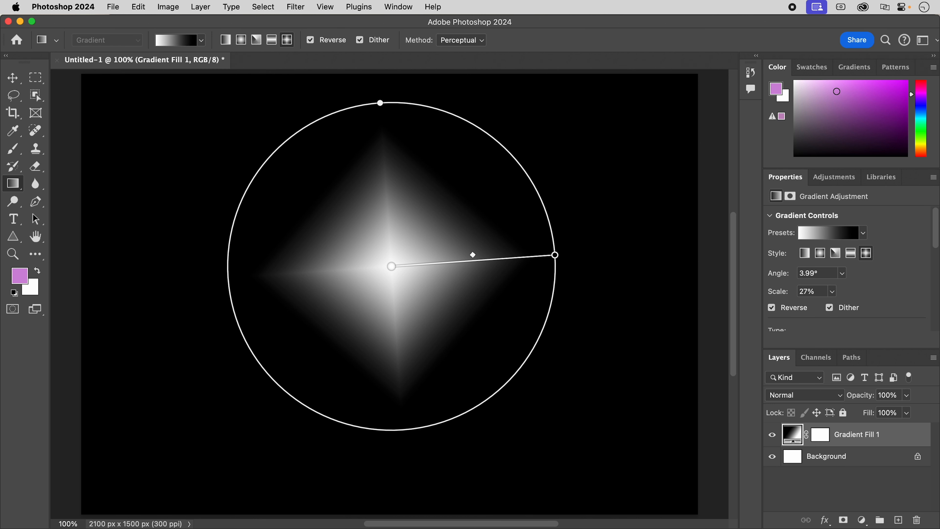
Start a new gradient preset in the Gradient Editor and check its opacity stops and both color stops.
left_click(858, 69)
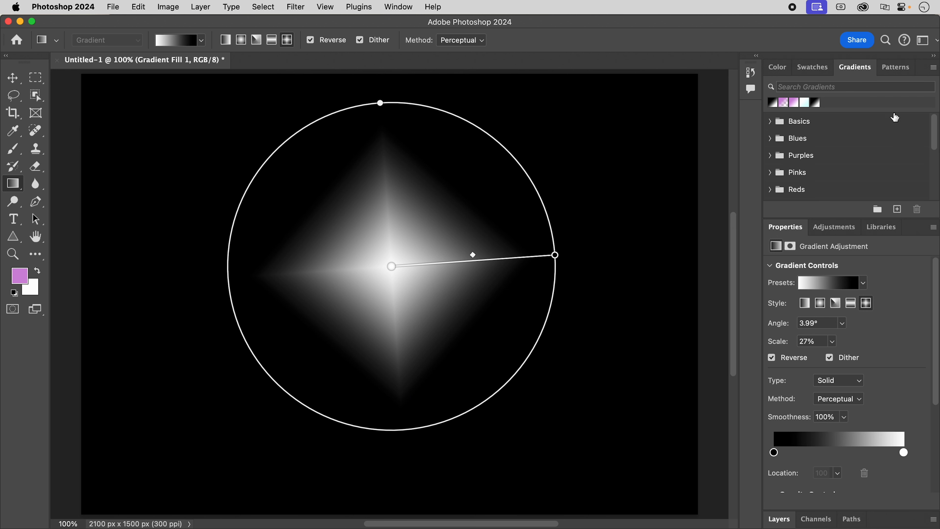
left_click(897, 209)
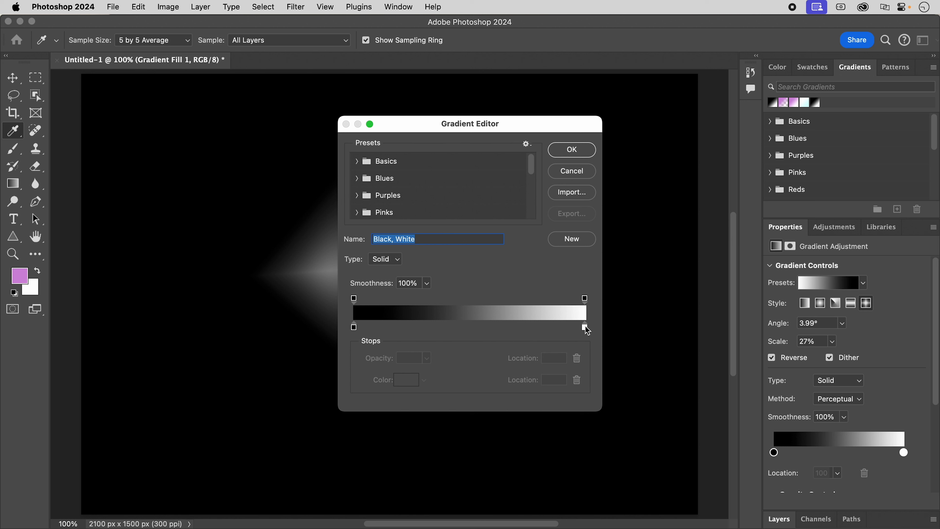
left_click(355, 298)
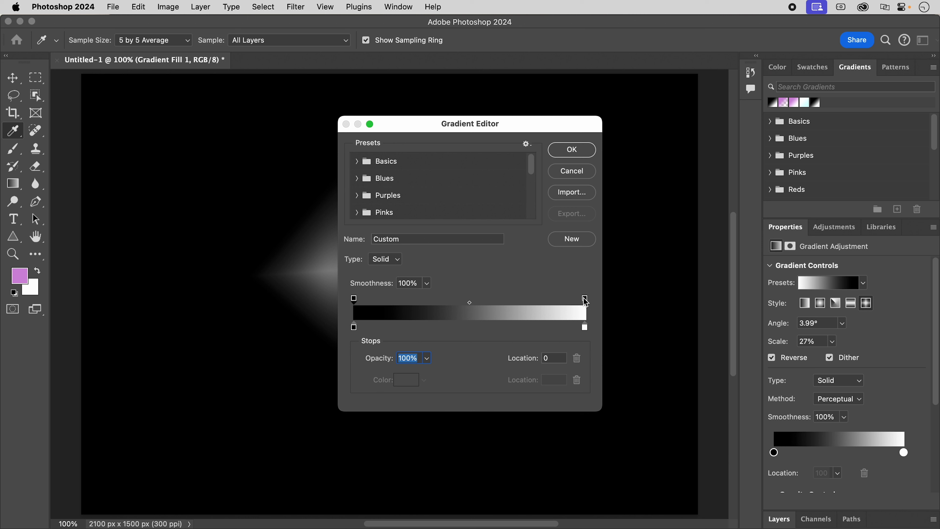
left_click(354, 327)
left_click(584, 327)
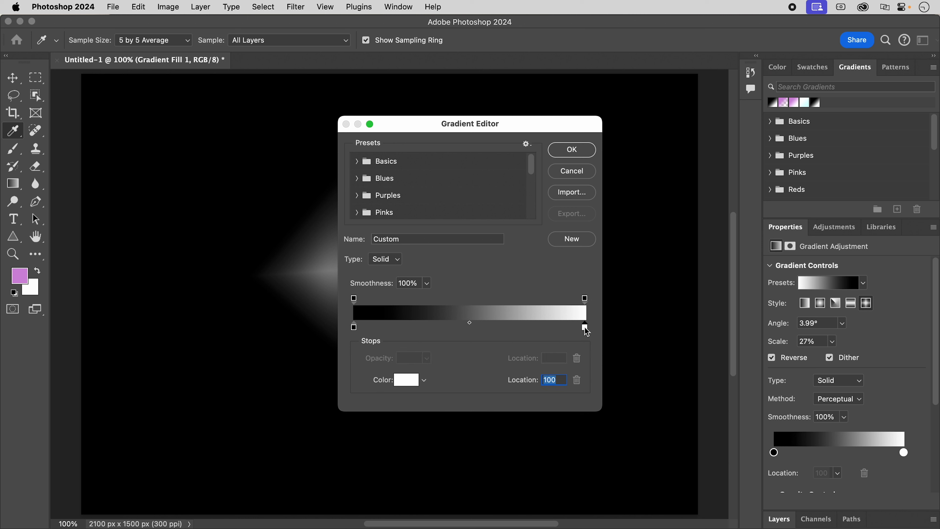
Set the gradient's starting color stop at location 0 to dark red, 983131.
left_click(353, 327)
left_click(402, 381)
left_click(513, 299)
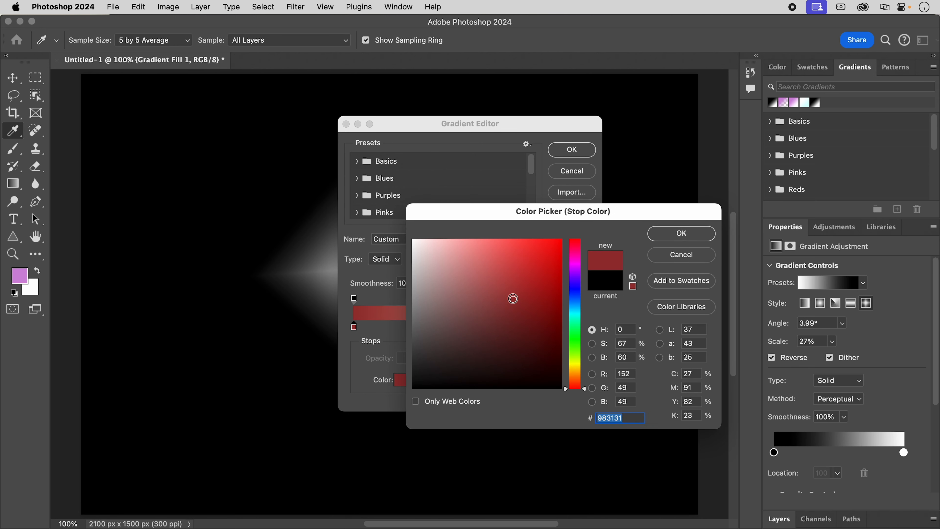
left_click(681, 232)
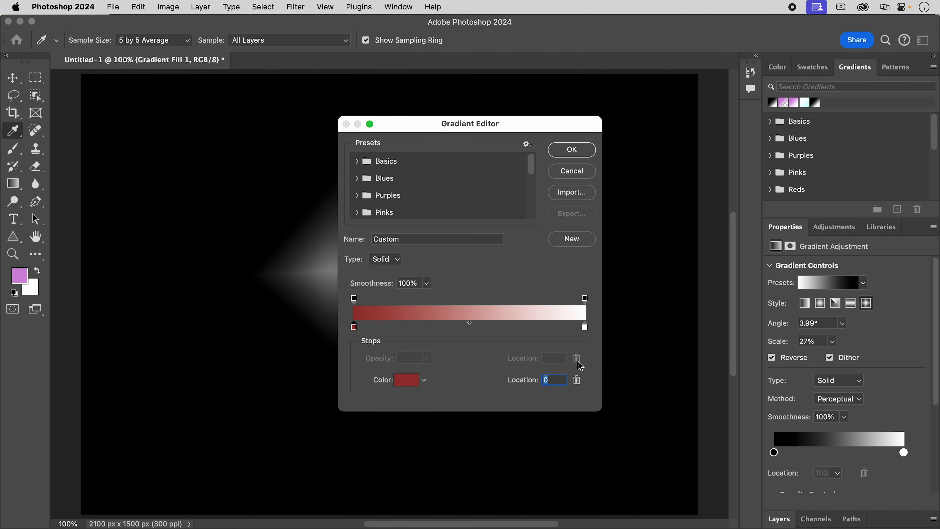
Set the gradient's ending color stop at location 100 to golden yellow, e5c11b.
left_click(585, 329)
left_click(404, 381)
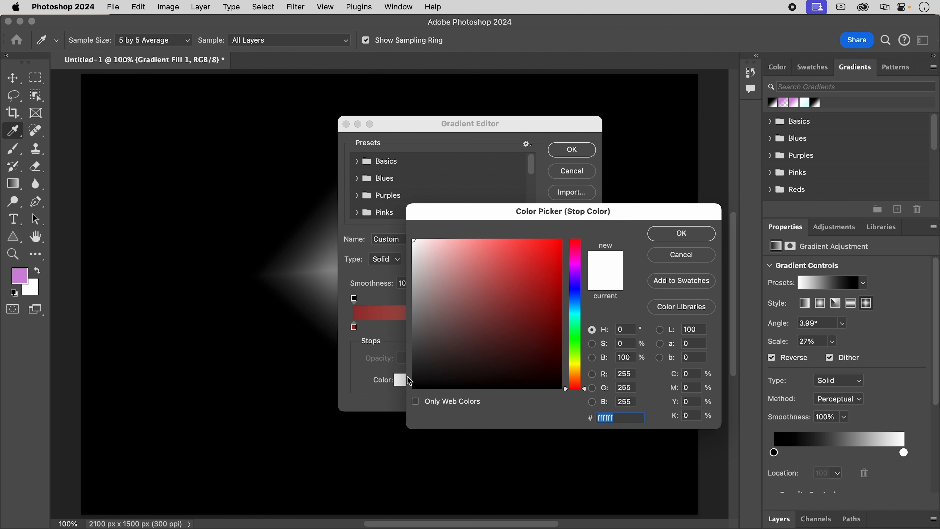
left_click(578, 367)
left_click(518, 282)
mouse_move(518, 283)
left_mouse_down()
mouse_move(518, 267)
mouse_move(544, 254)
left_mouse_up()
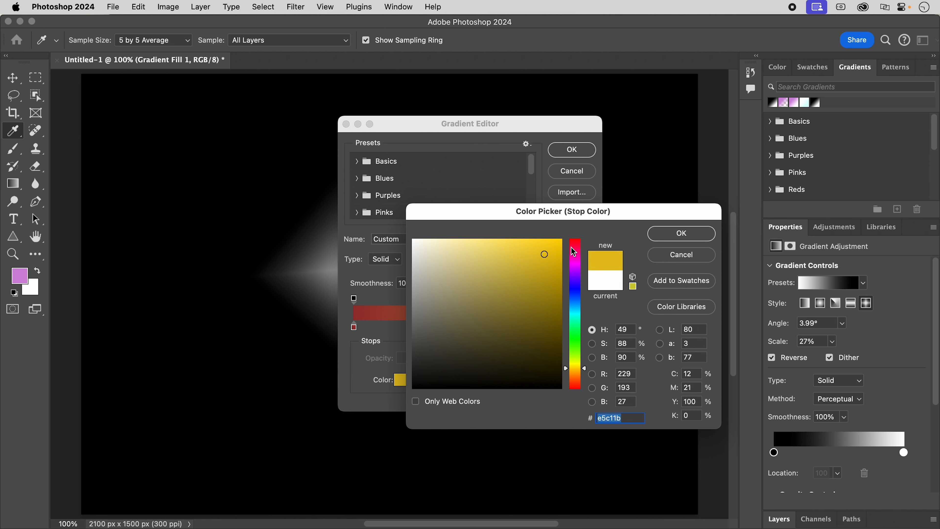
left_click(682, 234)
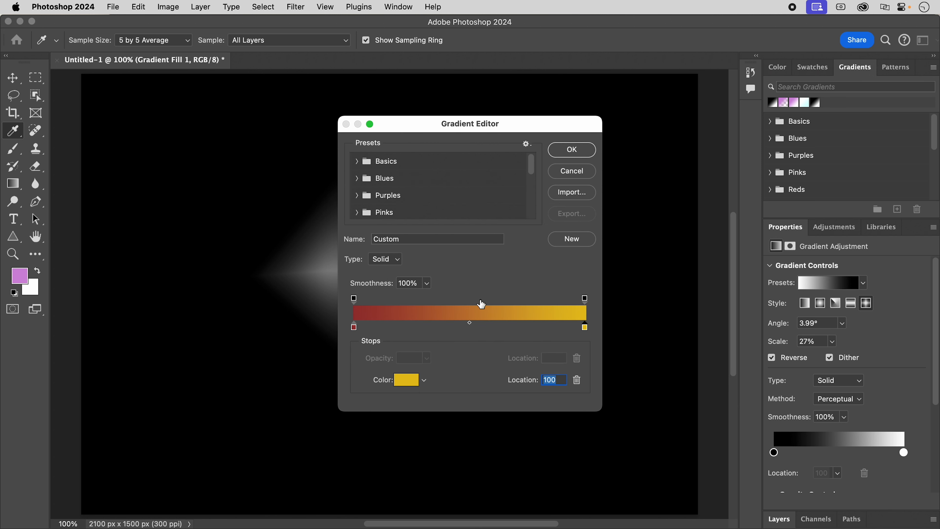
Add a color stop at location 29 on the gradient and set its color to magenta, e51bd4.
left_click(422, 326)
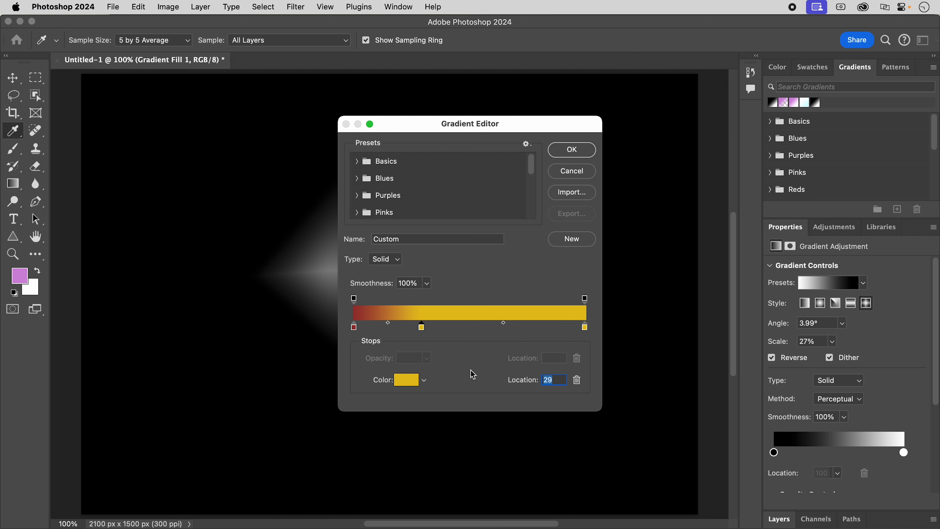
left_click(405, 382)
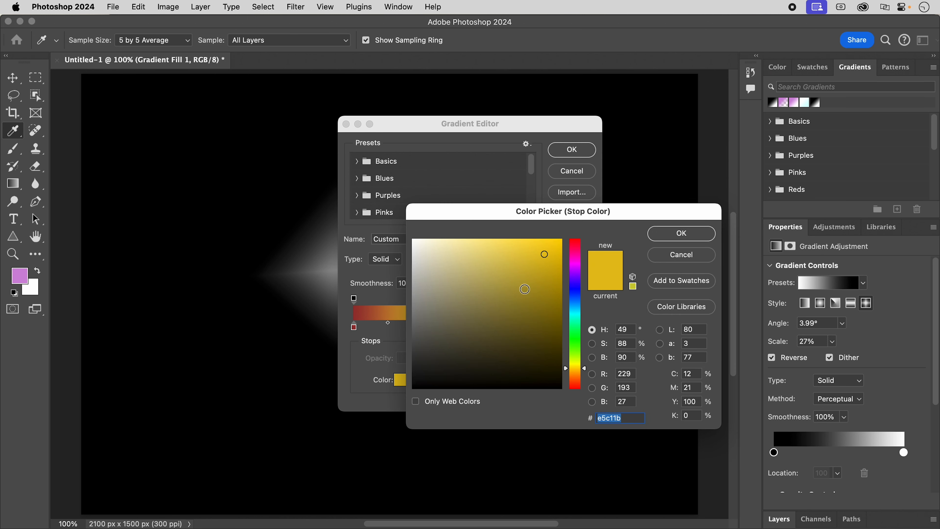
left_click(575, 334)
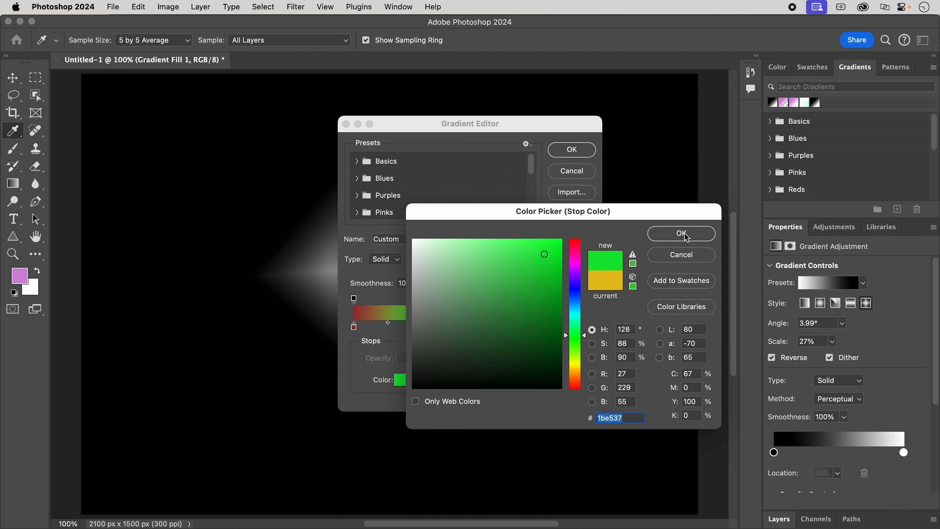
left_click_drag(476, 213, 693, 201)
left_click(793, 349)
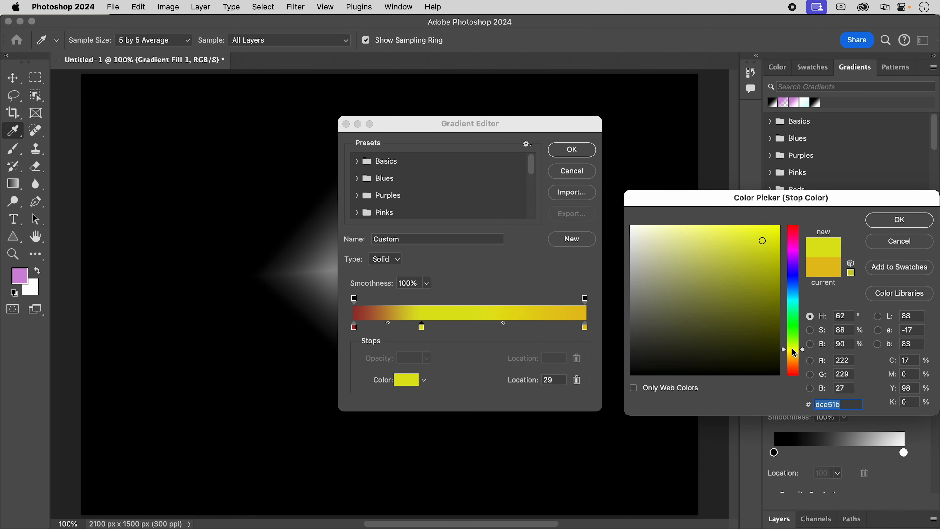
left_click(794, 370)
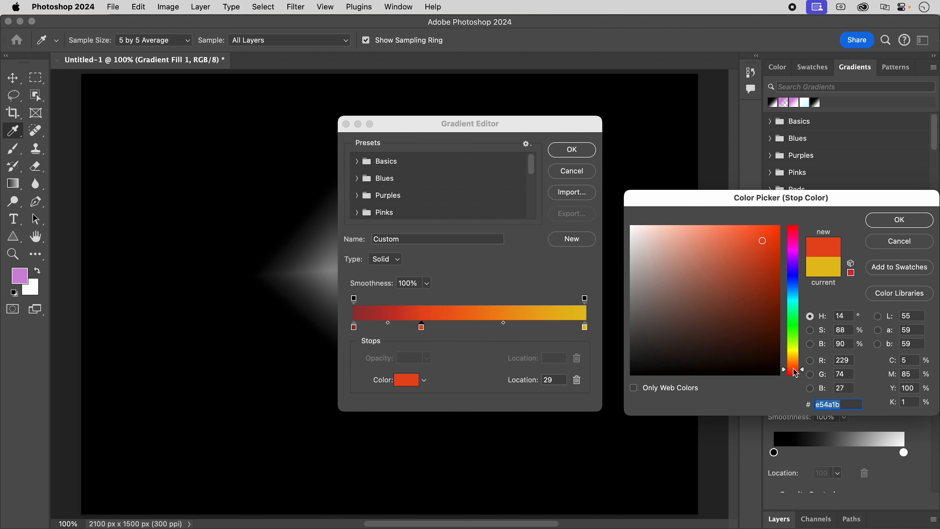
left_click(797, 274)
left_click(797, 252)
left_click(796, 247)
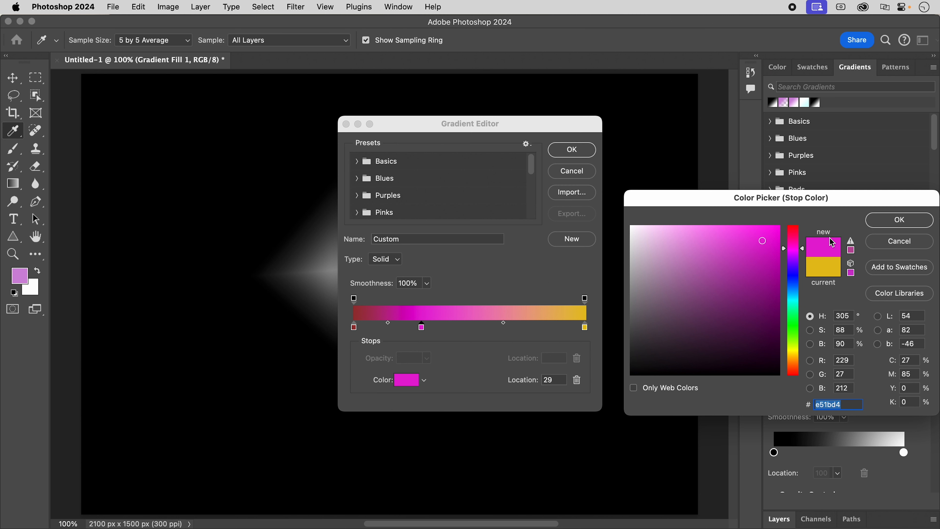
left_click(885, 219)
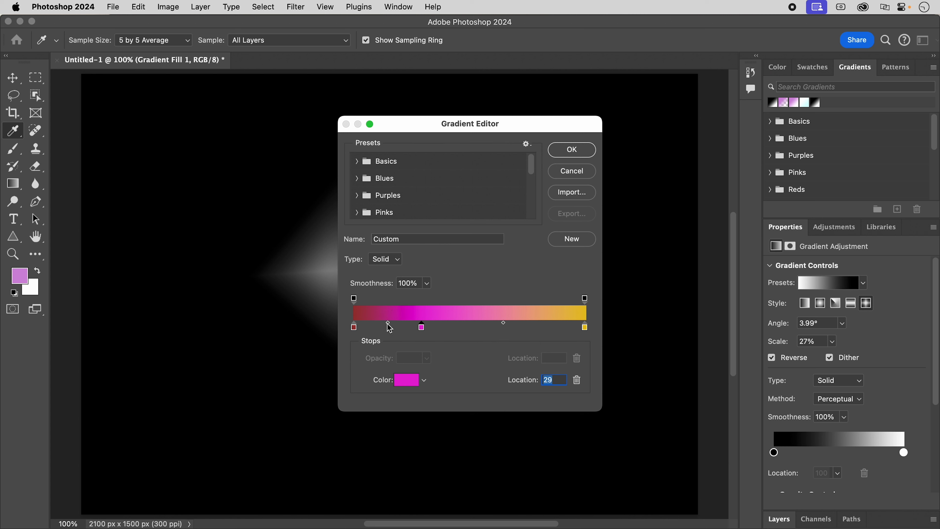
Shift the color midpoint between red and magenta to 73 and the one between magenta and gold to 25.
mouse_move(389, 325)
left_mouse_down()
mouse_move(404, 327)
mouse_move(363, 327)
mouse_move(403, 321)
left_mouse_up()
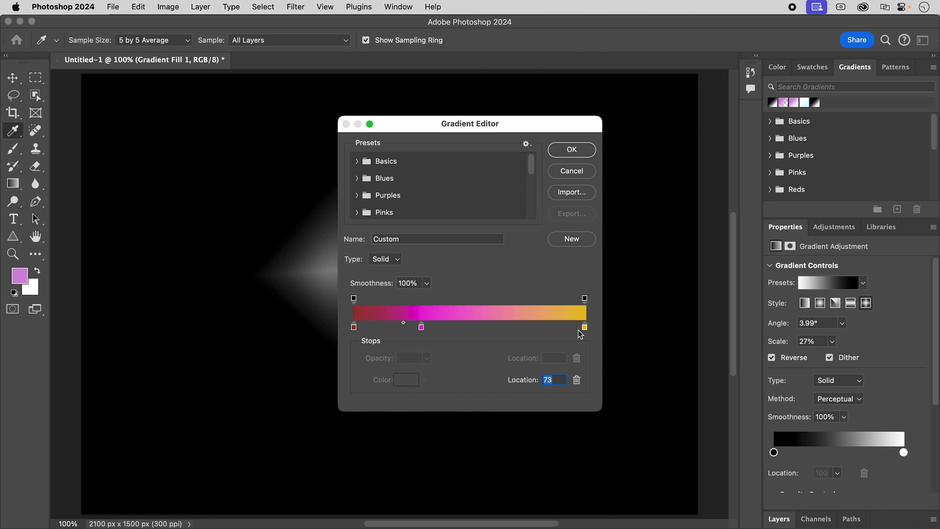
left_click(585, 328)
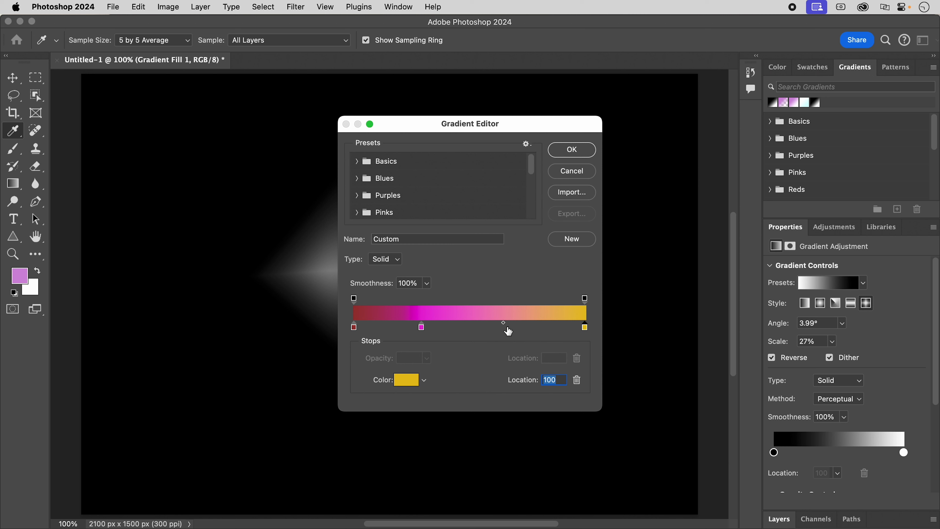
left_click(504, 325)
left_click_drag(502, 322, 464, 325)
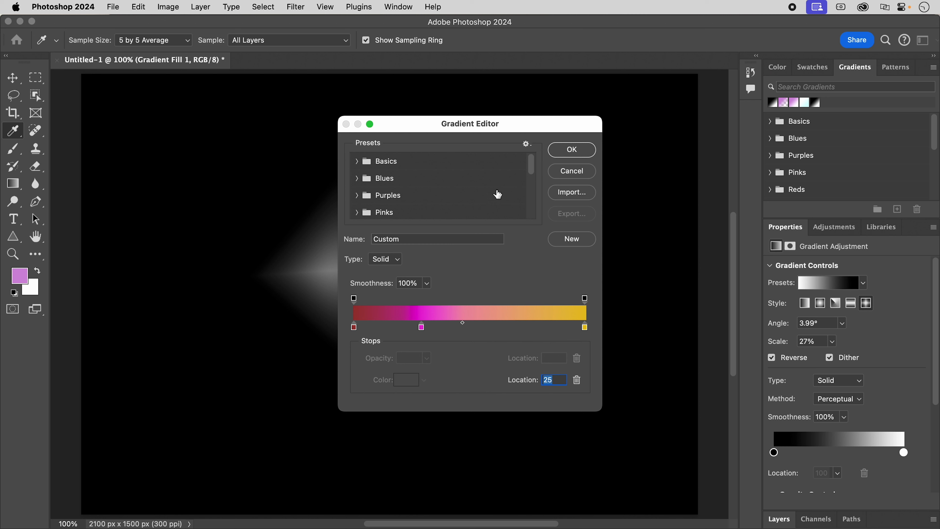
Set the opacity stop at location 100 to 80%, then save the gradient as a new preset under a custom name.
left_click(354, 298)
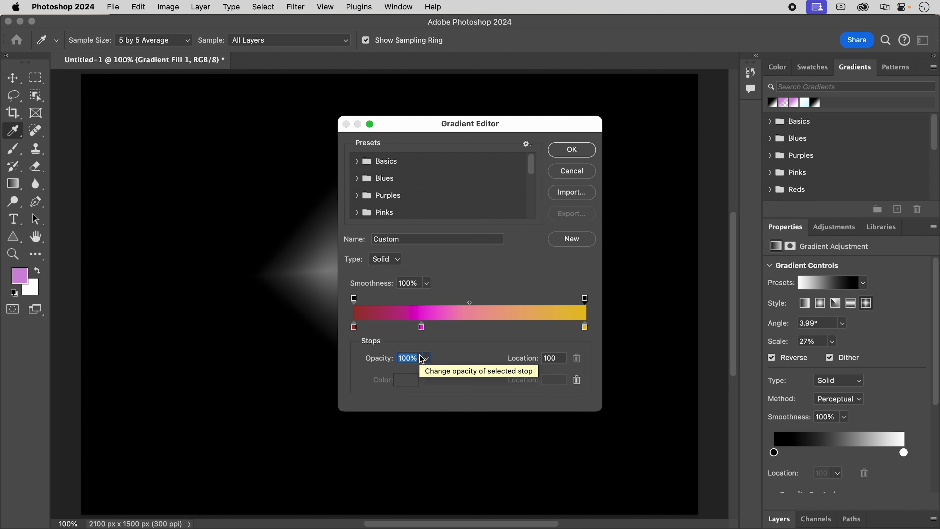
type("80")
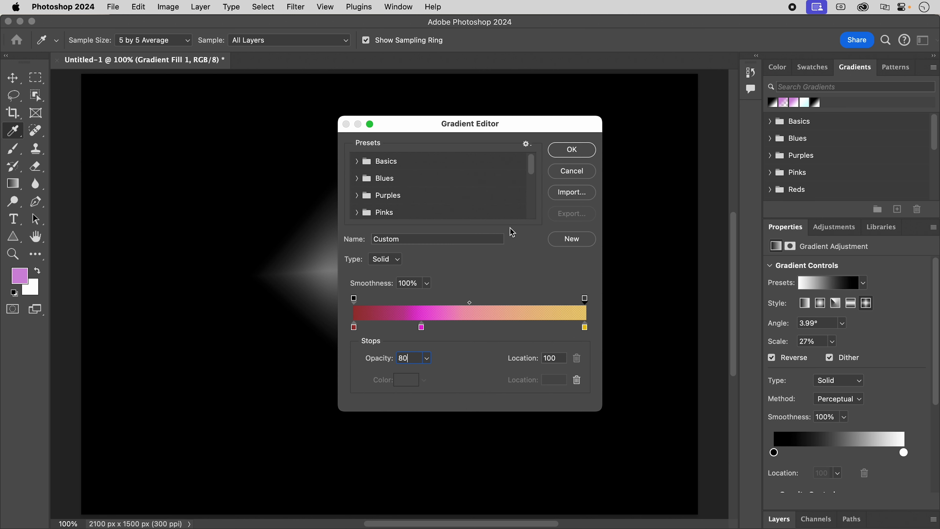
left_click(416, 240)
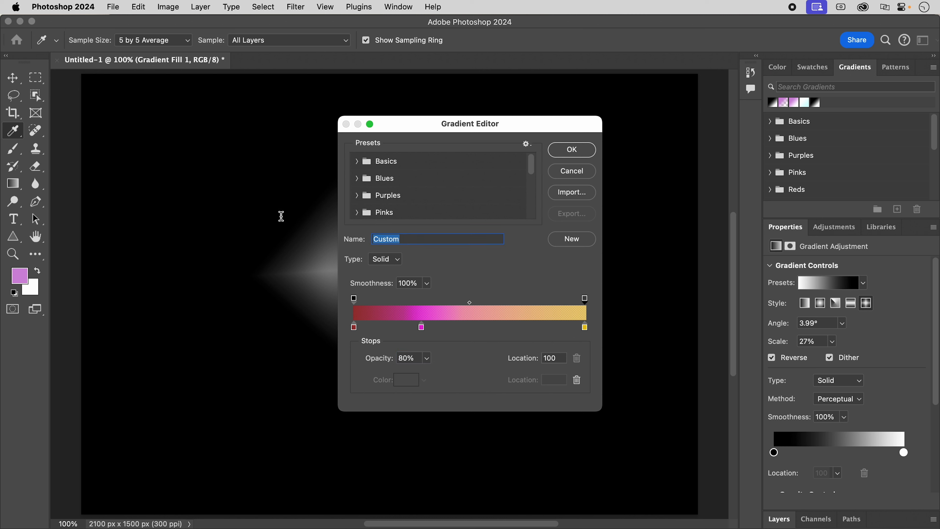
type("Marty's Gradient")
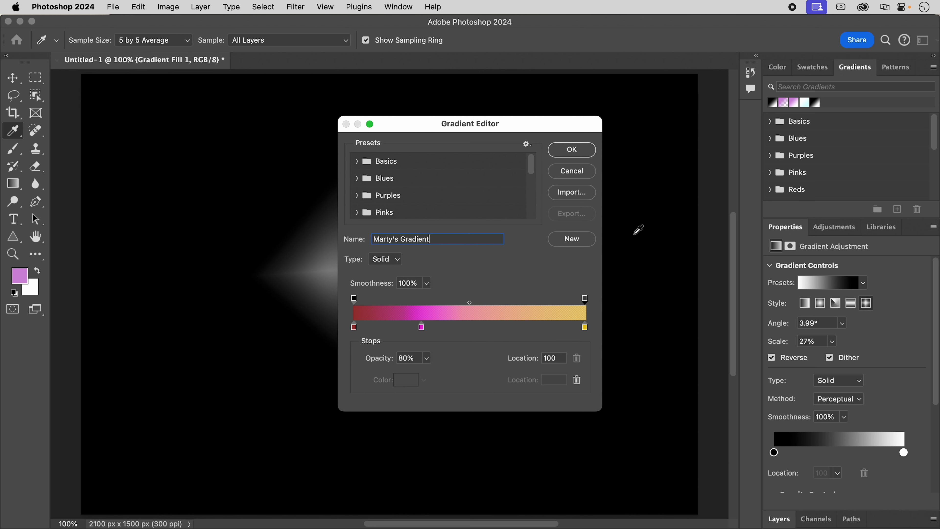
left_click(588, 242)
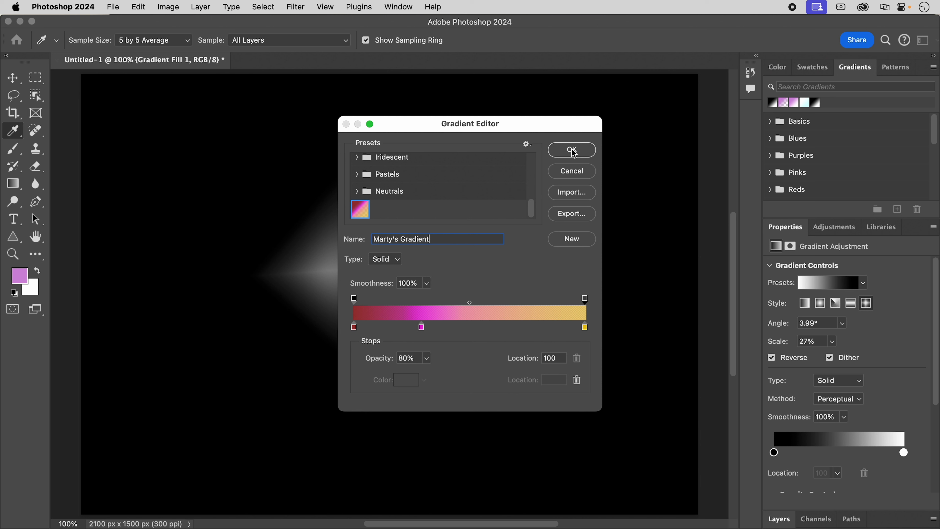
left_click(584, 150)
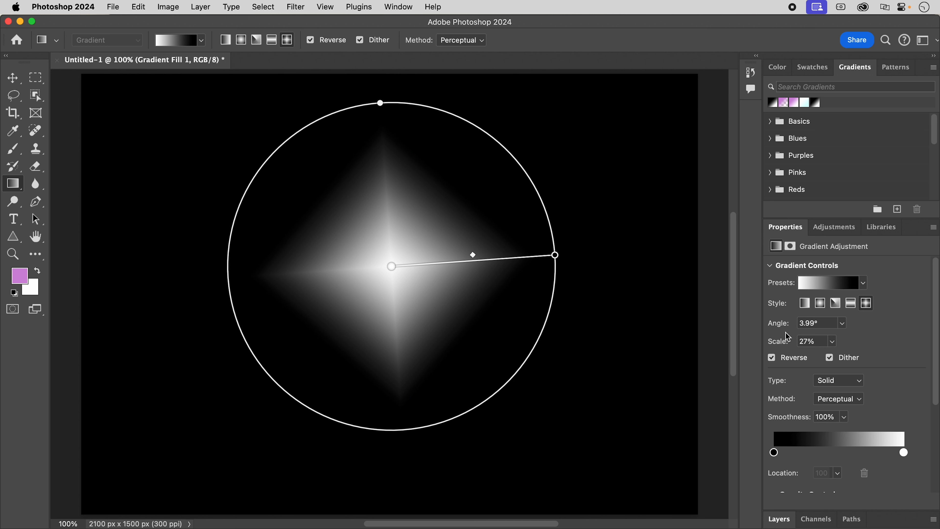
Draw a second diamond gradient fill from the canvas's upper-left area to its middle and apply the newly saved red-magenta-gold preset.
left_click(780, 519)
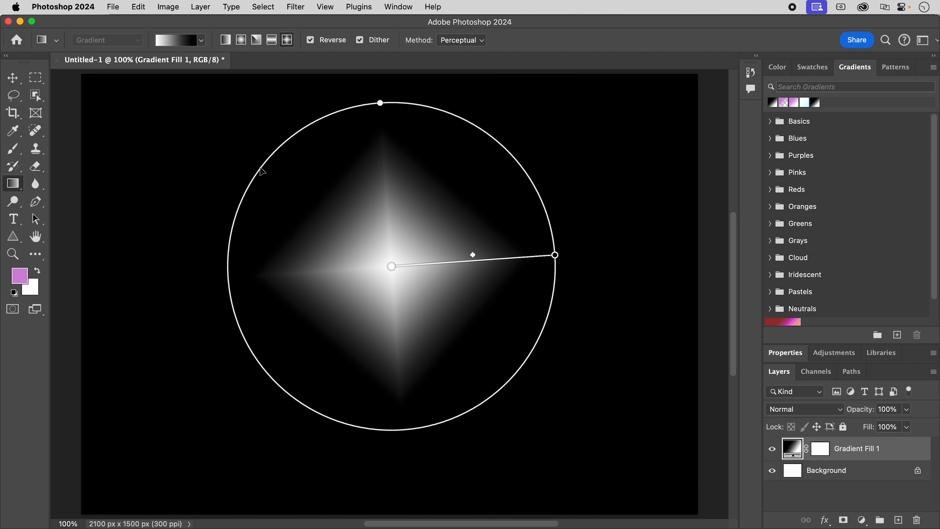
left_click_drag(221, 163, 393, 279)
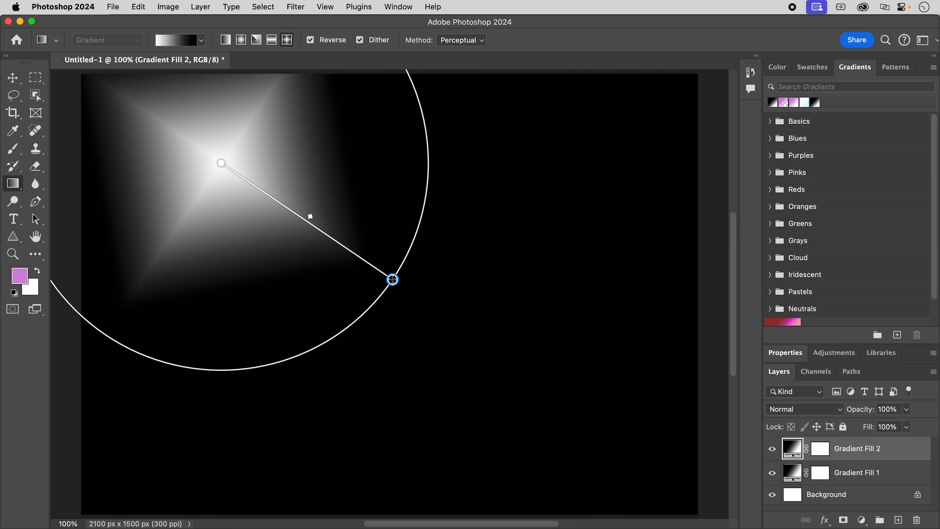
left_click(203, 40)
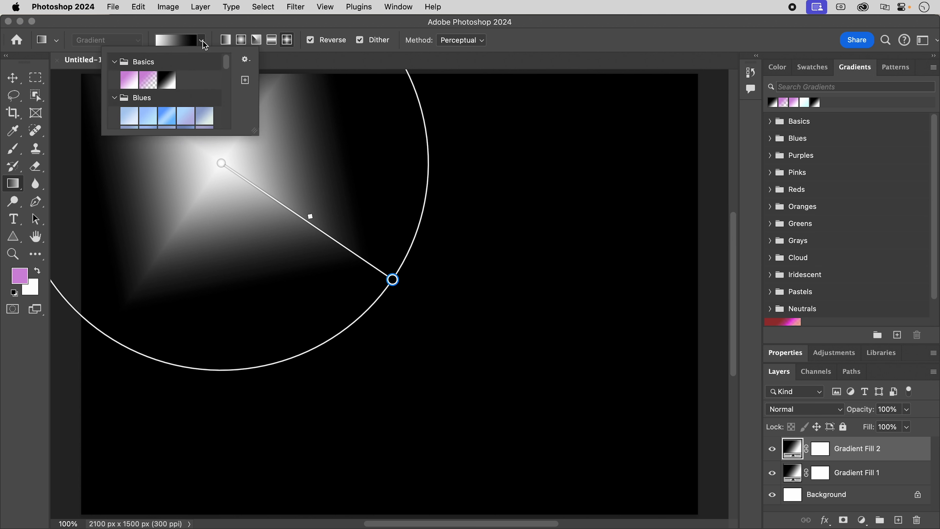
left_click_drag(227, 65, 227, 132)
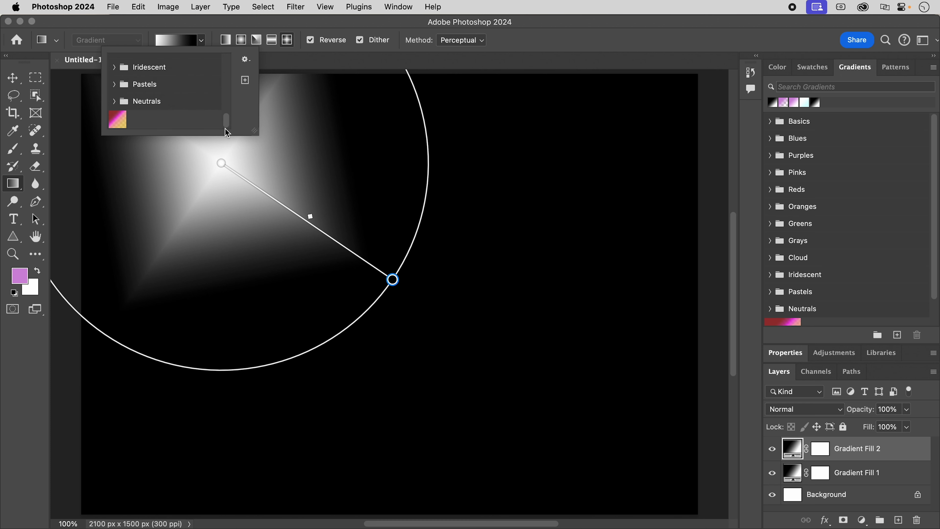
left_click(117, 119)
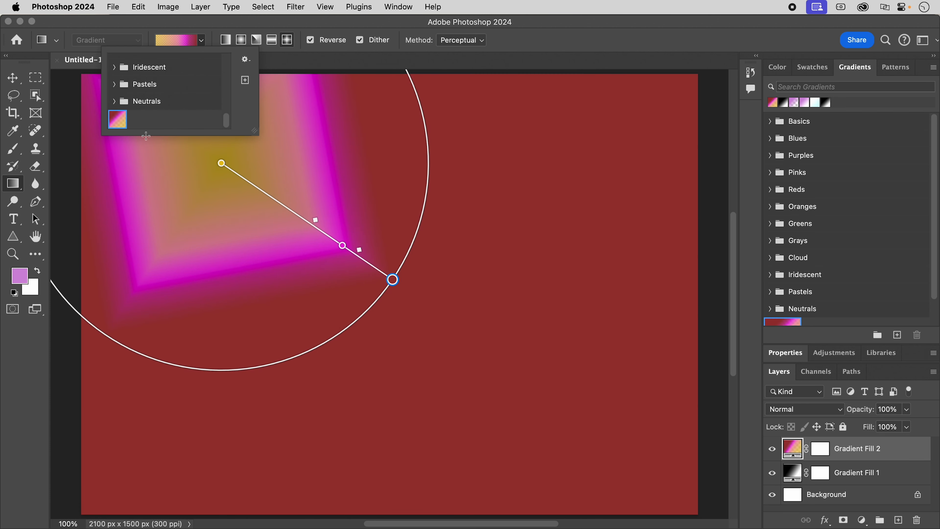
Move the diamond gradient's center near the middle of the canvas and switch its style to Linear, then Radial.
left_click_drag(221, 163, 464, 306)
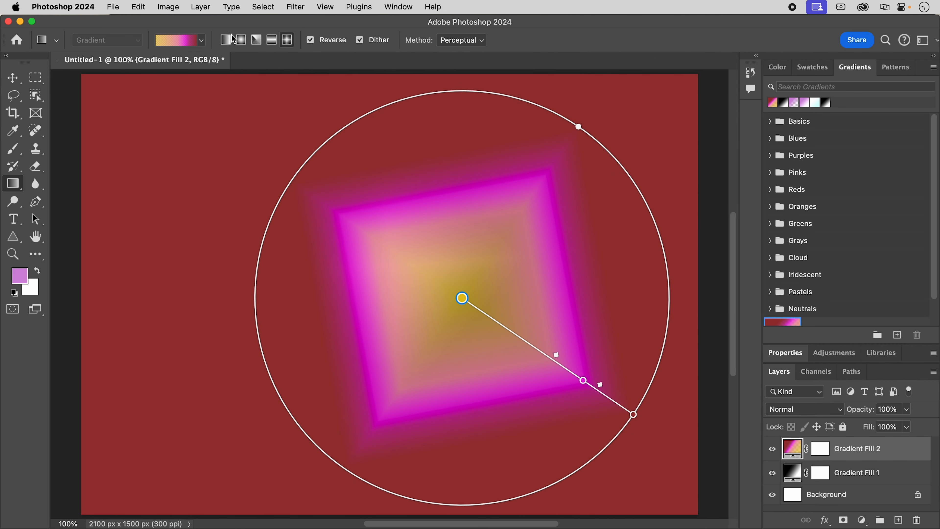
left_click(225, 40)
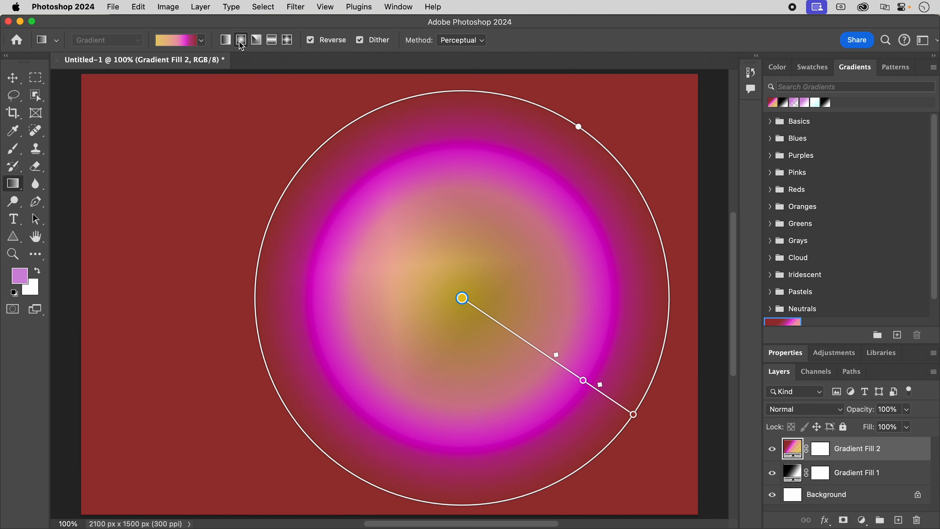
left_click(240, 40)
Shrink the radial gradient to about half its radius, turn off Reverse, and move its center toward the canvas's lower right.
left_click_drag(634, 415, 548, 357)
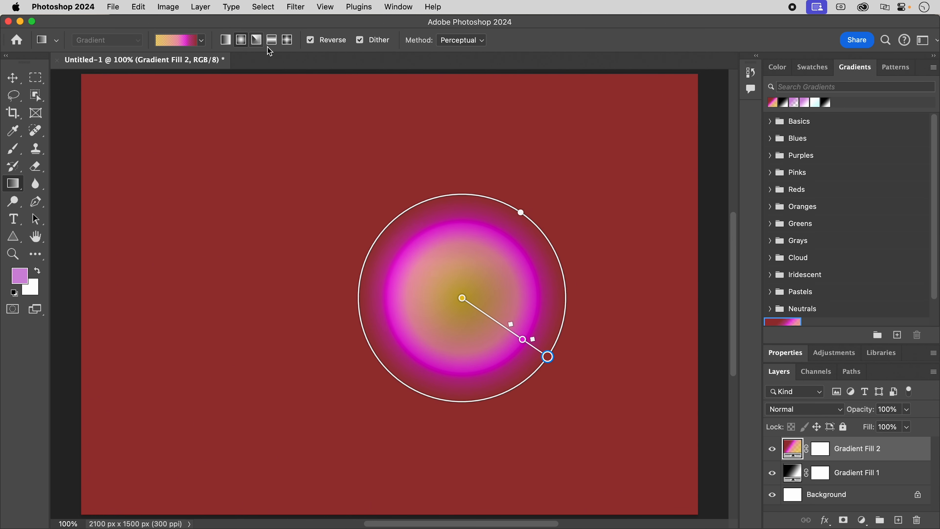
left_click(310, 40)
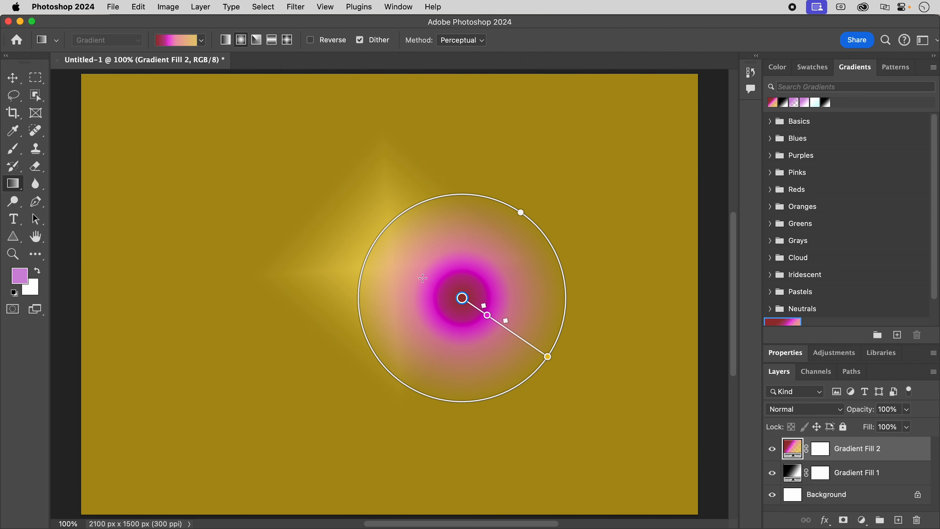
left_click_drag(462, 298, 571, 382)
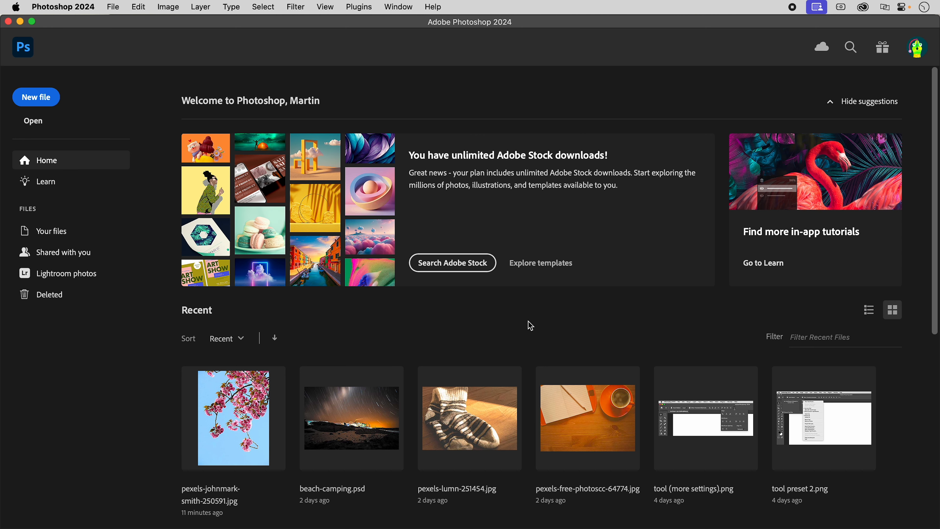
Create a document from the Default Photoshop Size photo preset, 7 x 5 in at 300 ppi, with black background contents.
left_click(46, 98)
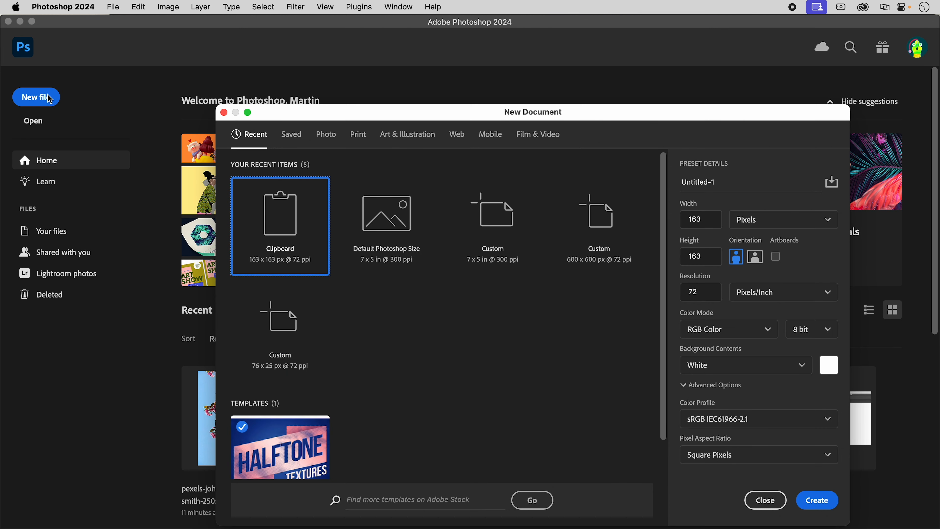
left_click(327, 135)
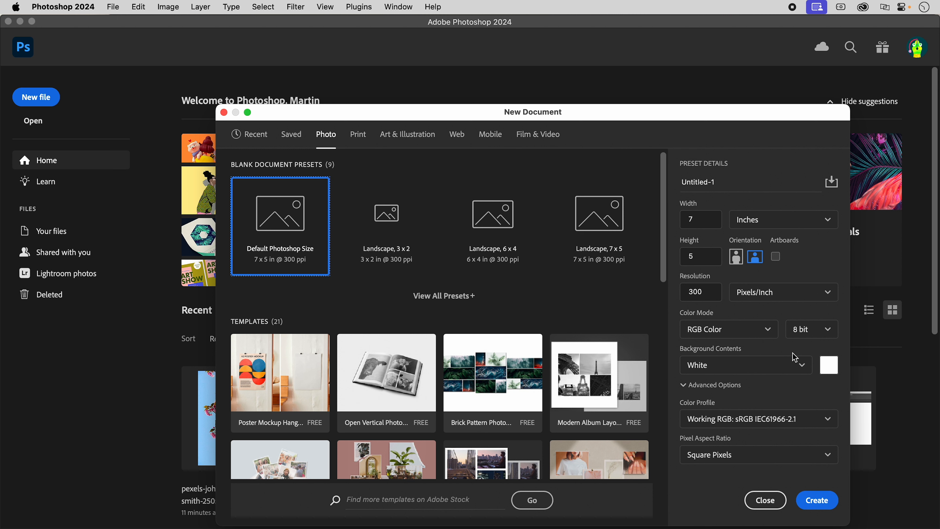
left_click(802, 365)
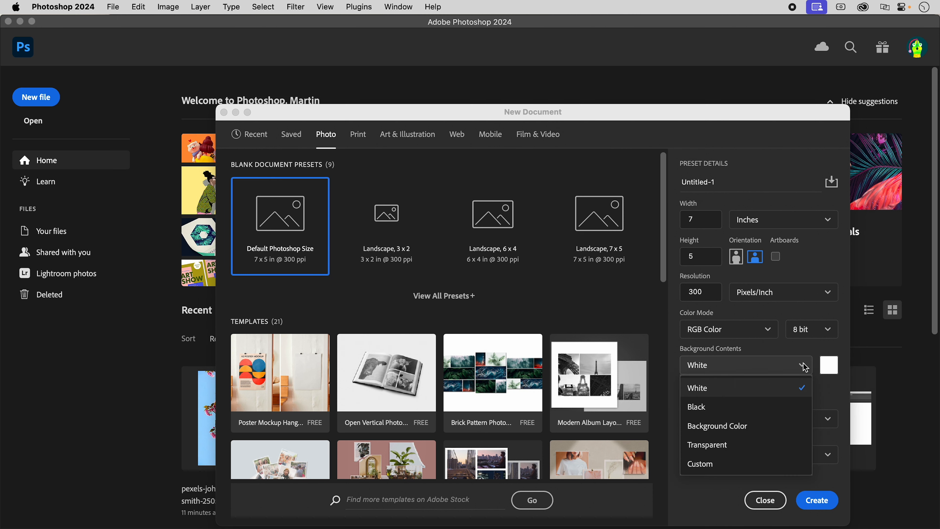
left_click(705, 408)
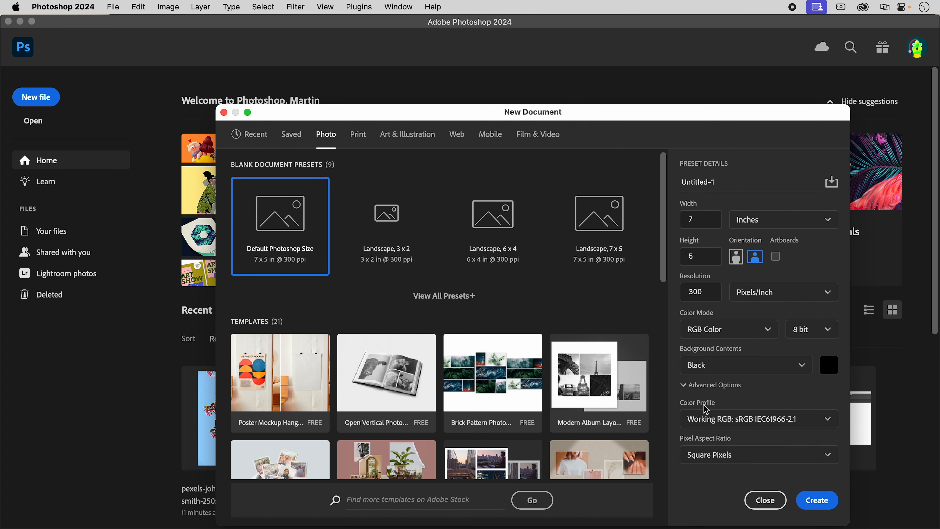
left_click(822, 503)
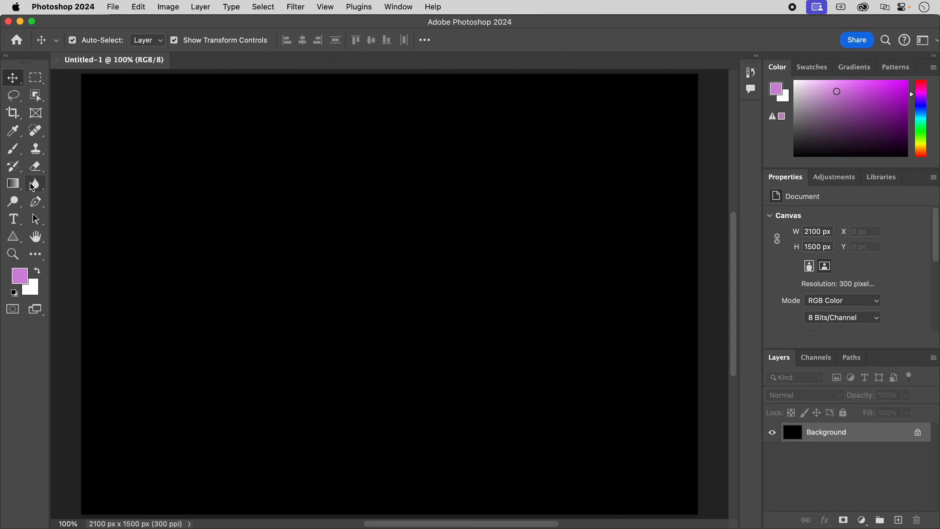
Set up the Gradient tool with the black-to-white Basics preset and Reverse turned on.
left_click(15, 183)
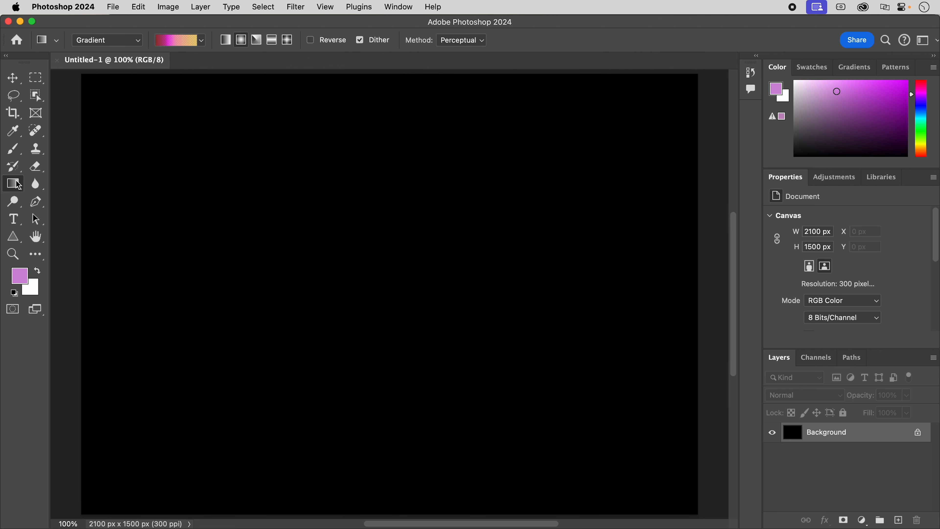
left_click(201, 41)
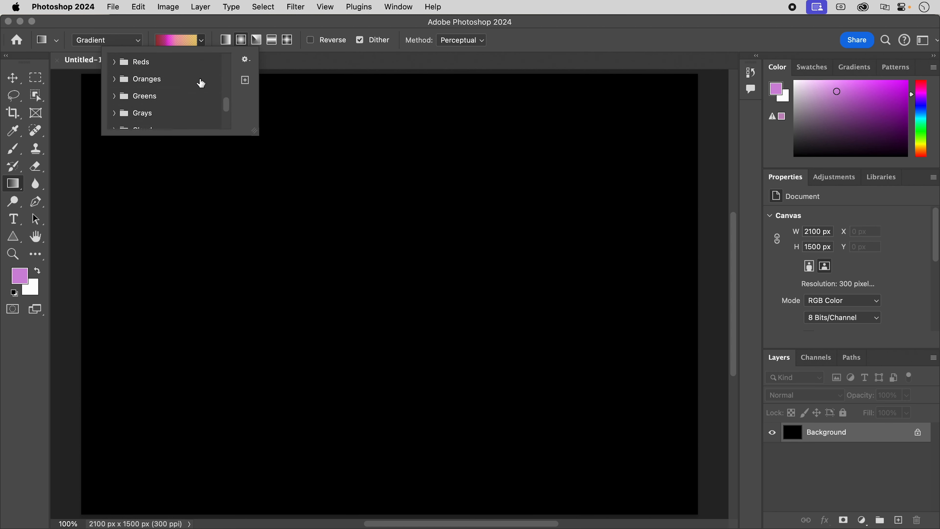
left_click(169, 79)
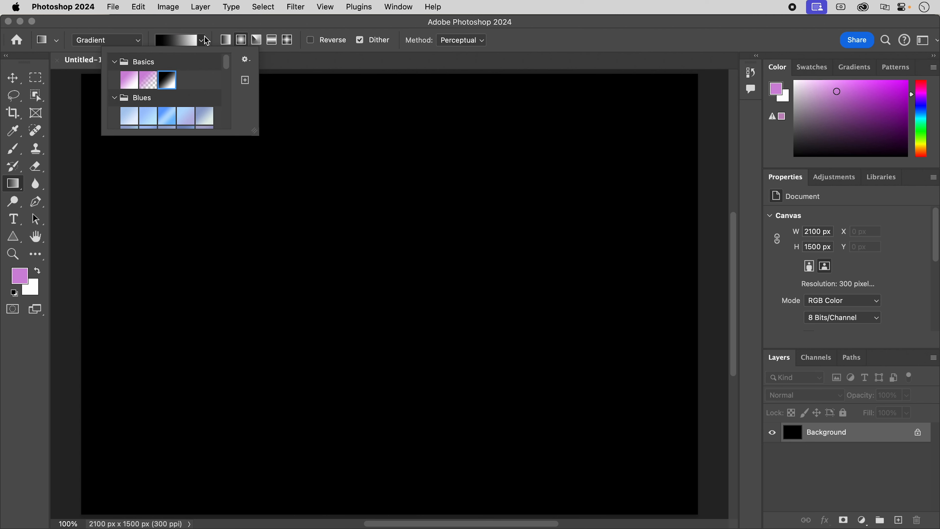
left_click(216, 23)
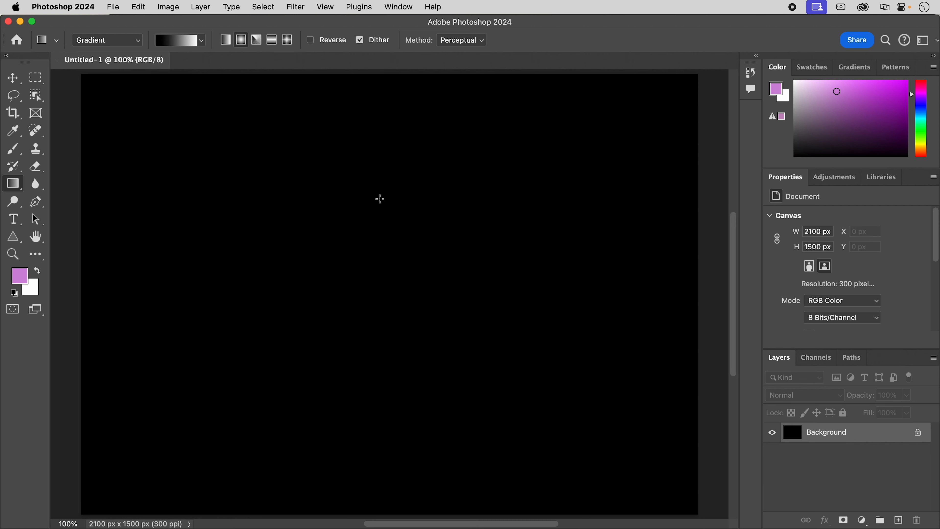
left_click(310, 40)
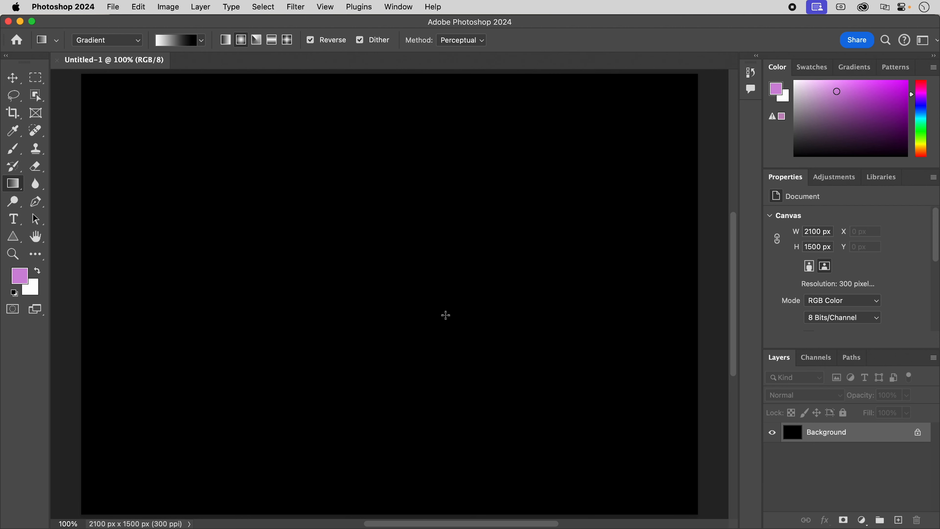
Draw a black-edged radial gradient at 17% scale and move its center to about the middle of the canvas for the body.
left_click_drag(441, 314, 348, 273)
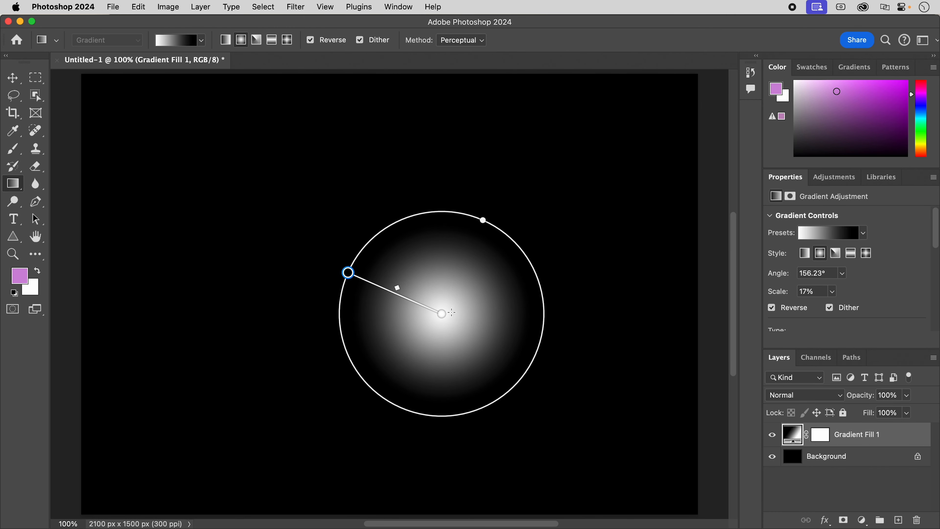
left_click_drag(443, 313, 399, 296)
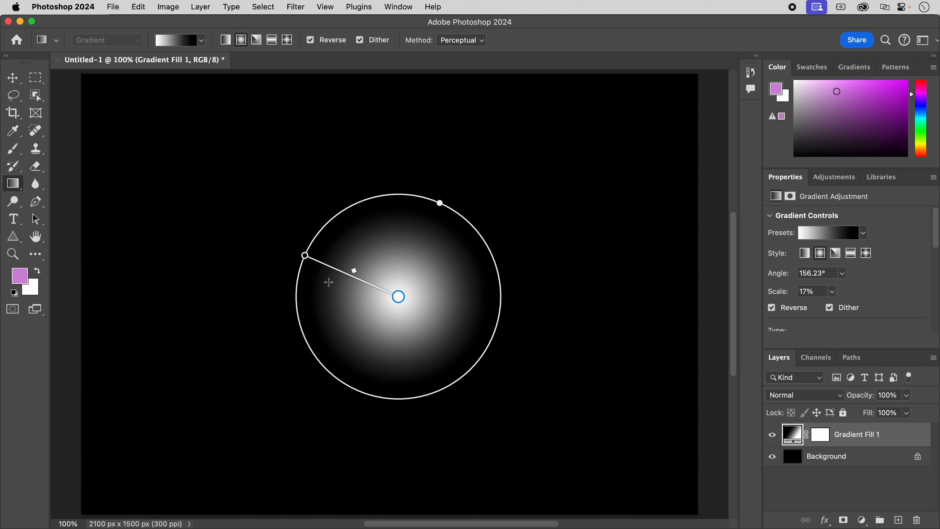
Add a second radial gradient layer at 10% scale on the body's left shoulder, with its blend mode set to Lighten.
left_click_drag(333, 282, 272, 267)
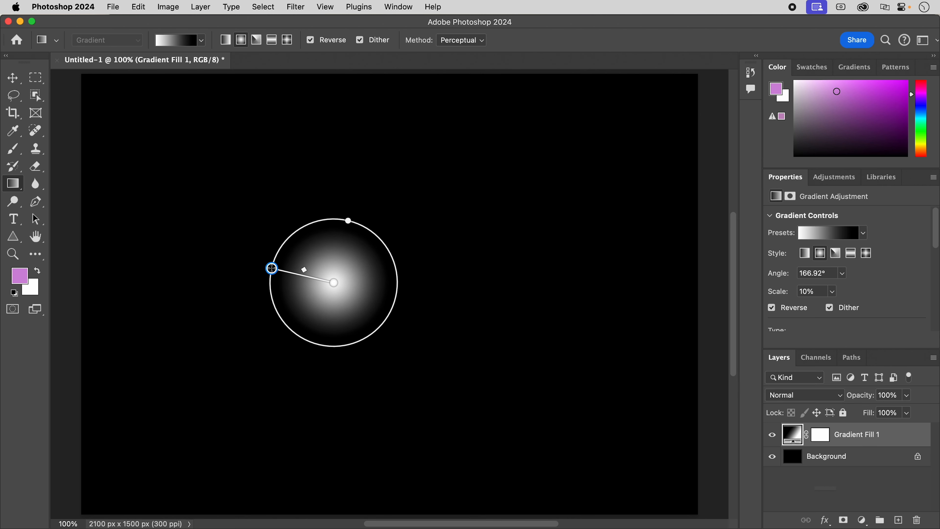
key("super+j")
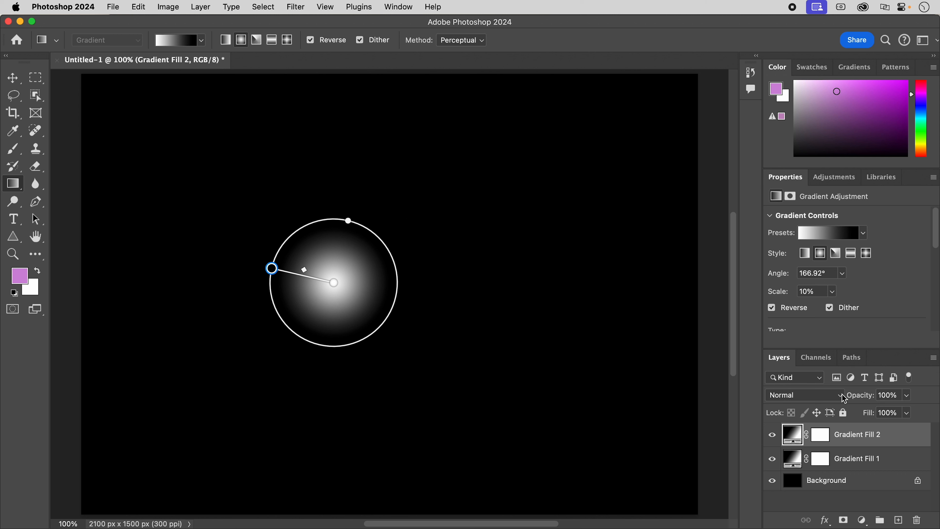
left_click(840, 400)
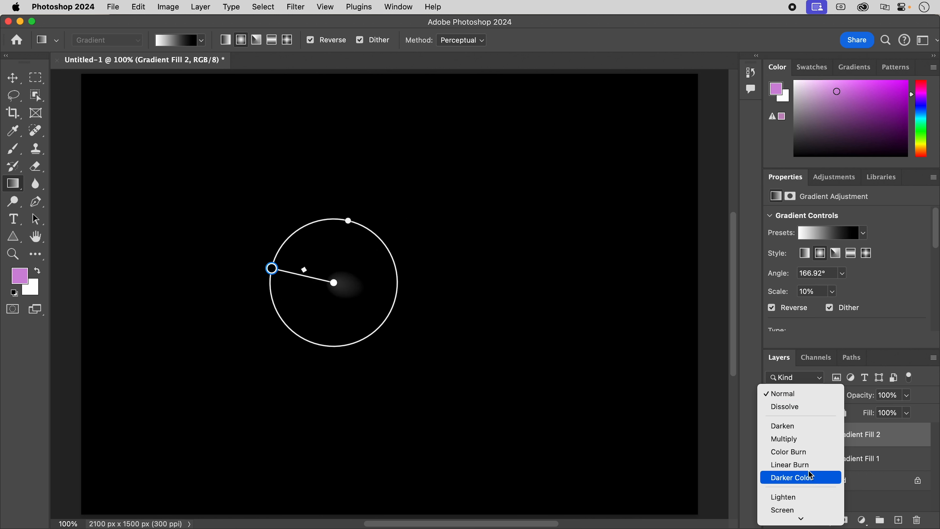
left_click(797, 499)
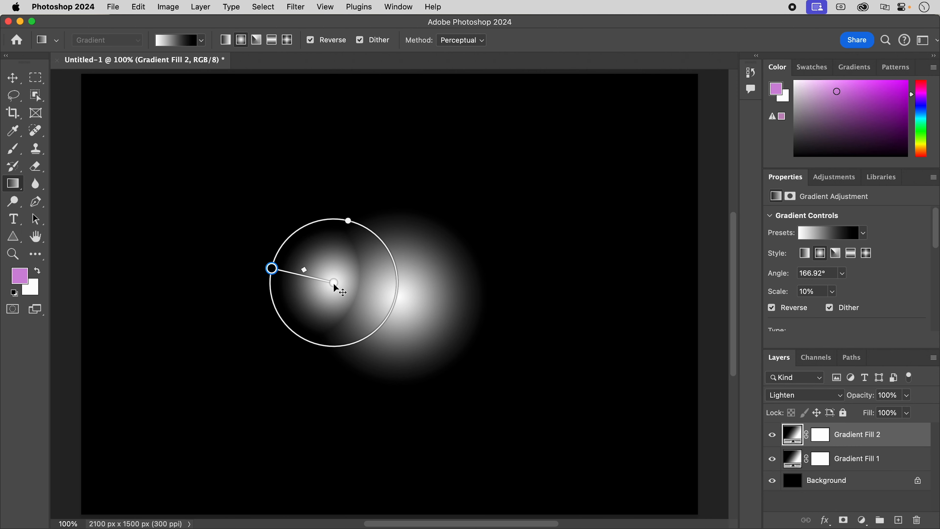
mouse_move(333, 283)
left_mouse_down()
mouse_move(286, 267)
mouse_move(341, 285)
mouse_move(330, 277)
mouse_move(350, 244)
mouse_move(356, 278)
mouse_move(335, 278)
left_mouse_up()
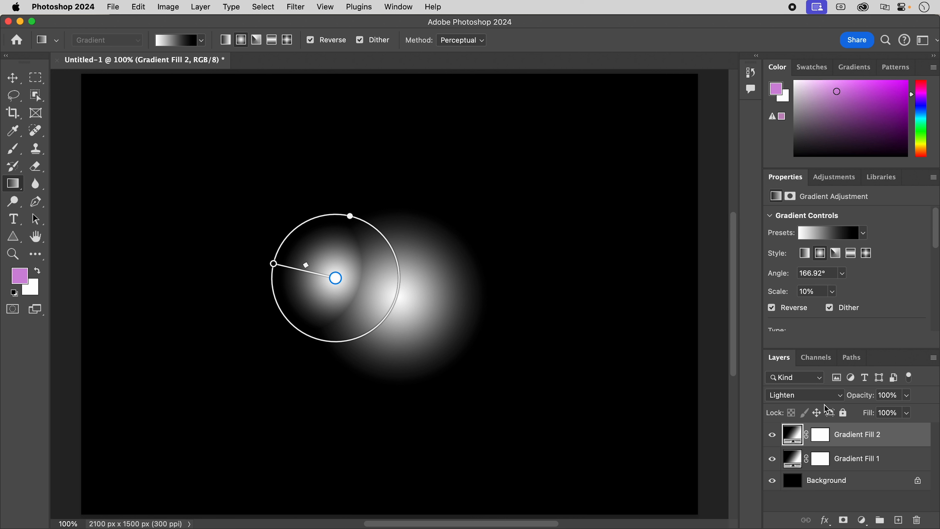
Duplicate the shoulder gradient layer, move the copy outward along the left arm, and shrink it to 7% scale.
key("super+j")
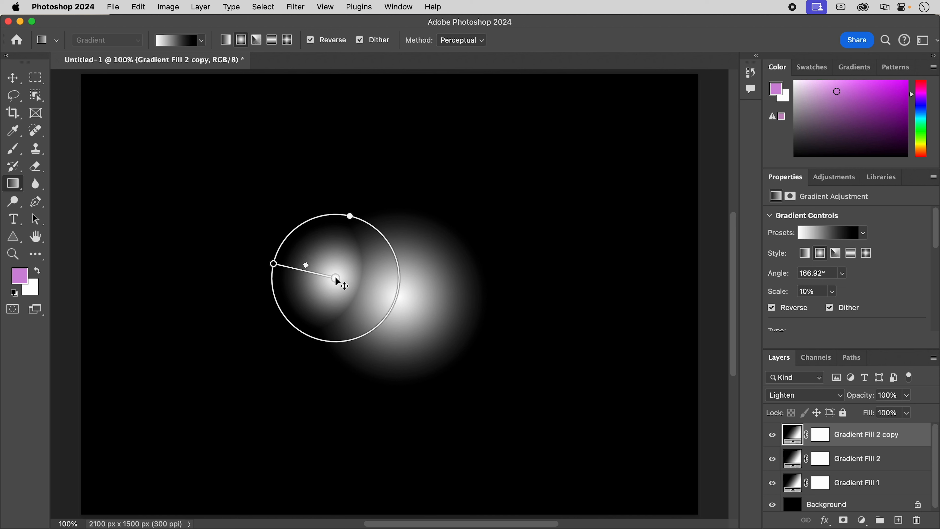
left_click_drag(335, 277, 304, 265)
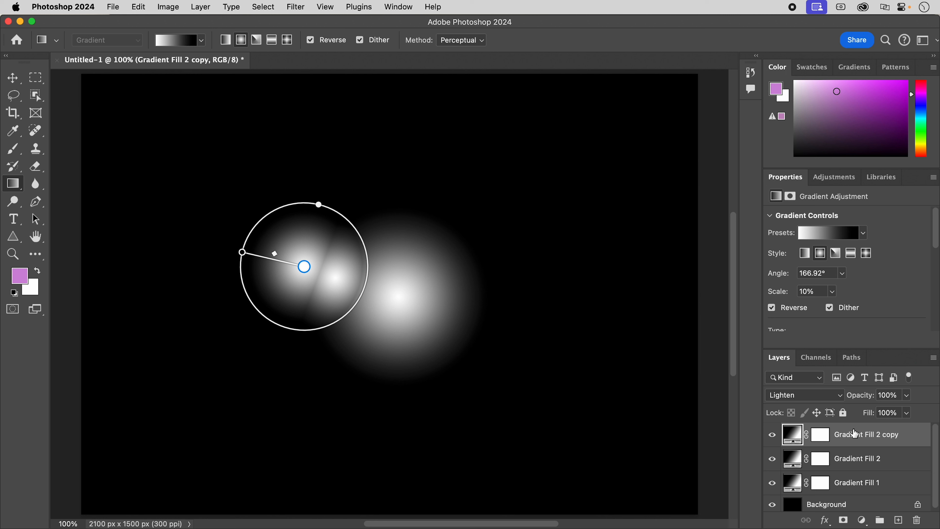
left_click_drag(243, 252, 260, 256)
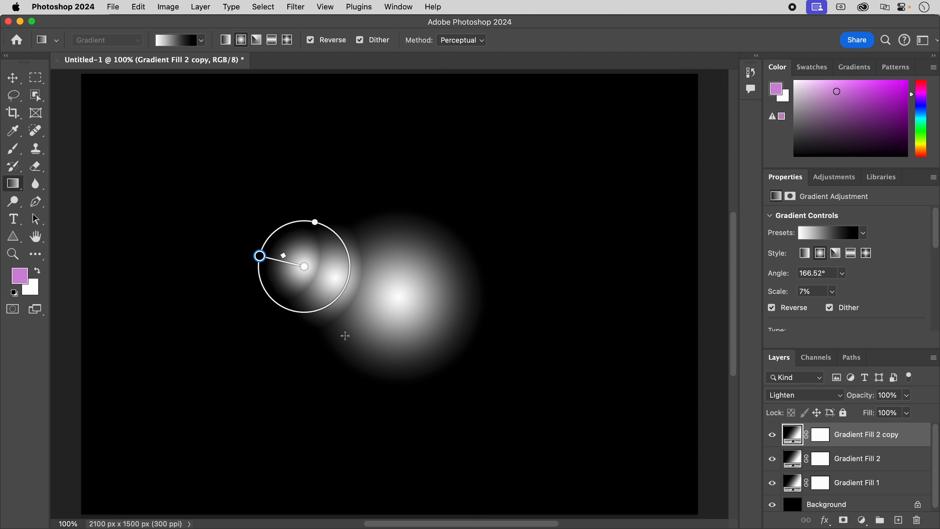
Duplicate the gradient layer repeatedly to extend the arm blobs, placing larger copies at the right shoulder and upper arm.
key("super+j")
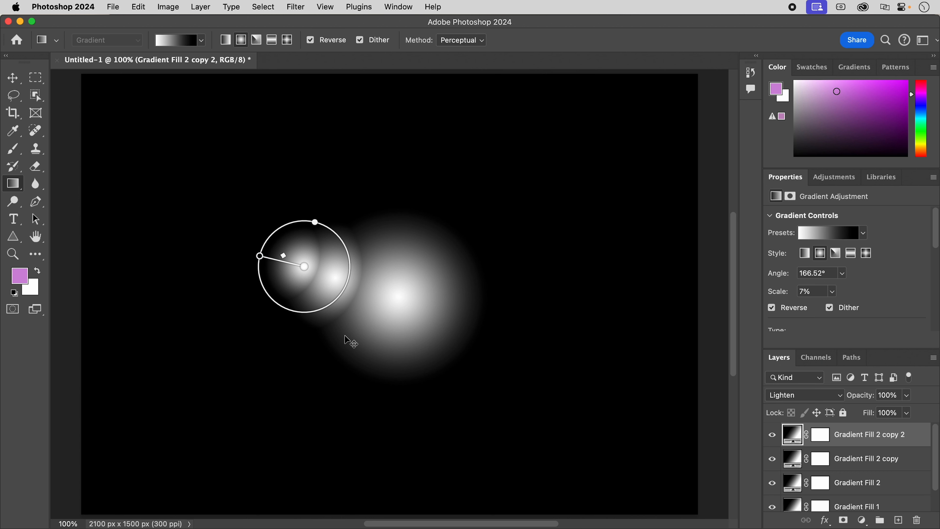
left_click_drag(305, 266, 422, 276)
key("super+j")
Extend the right arm outward and downward with progressively smaller duplicate gradients toward the hand.
key("super+j")
key("super+j")
Place duplicate gradients at the outer end of the left arm to form the hand.
key("super+j")
left_click_drag(470, 274, 501, 282)
left_click_drag(453, 283, 496, 289)
Position duplicate gradients below the body to form the upper sections of both legs.
key("super+j")
key("super+j")
left_click_drag(518, 288, 547, 307)
Add smaller duplicate gradients below the upper legs to form both lower legs and ankles.
key("super+j")
key("super+j")
key("super+j")
key("super+j")
left_click_drag(536, 309, 228, 265)
key("super+j")
key("super+j")
left_click_drag(213, 270, 363, 363)
key("super+j")
key("super+j")
left_click_drag(338, 375, 443, 385)
key("super+j")
key("super+j")
key("super+j")
left_click_drag(407, 409, 336, 413)
key("super+j")
key("super+j")
left_click_drag(308, 434, 459, 423)
key("super+j")
left_click_drag(439, 438, 449, 437)
Add duplicate gradients for both feet and a 7% scale one above the body for the head.
key("super+j")
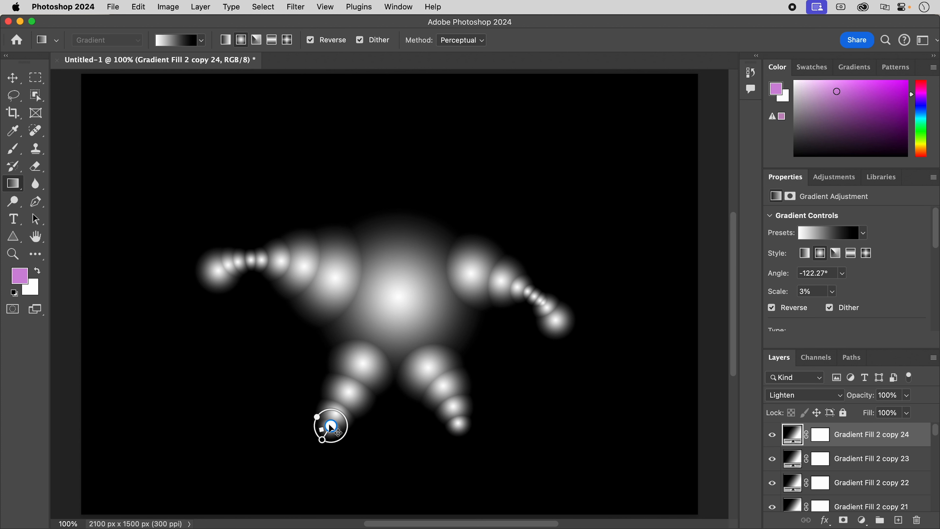
key("super+j")
left_click_drag(330, 425, 359, 254)
key("super+j")
key("super+j")
left_click_drag(385, 219, 404, 217)
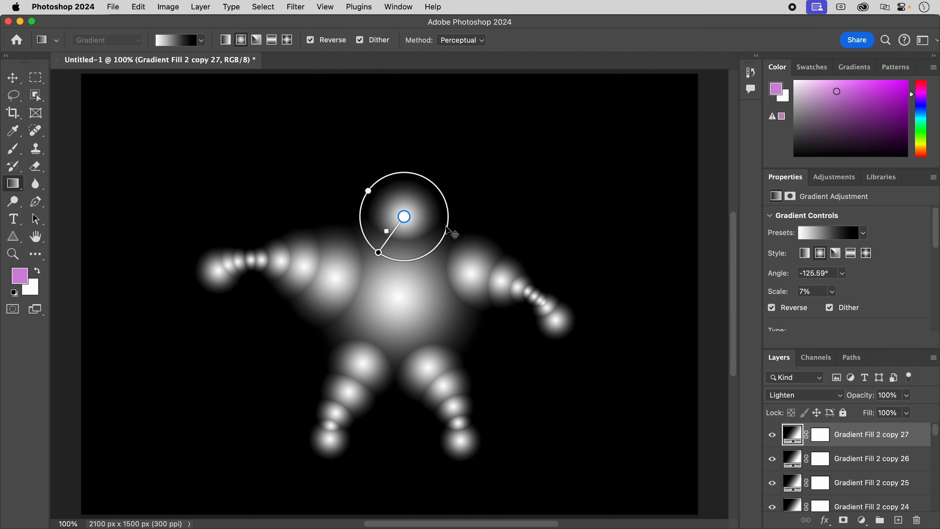
Duplicate the gradient twice at about 3% scale and place the copies on top of the head as eyes.
key("super+j")
left_click_drag(379, 251, 428, 196)
key("super+j")
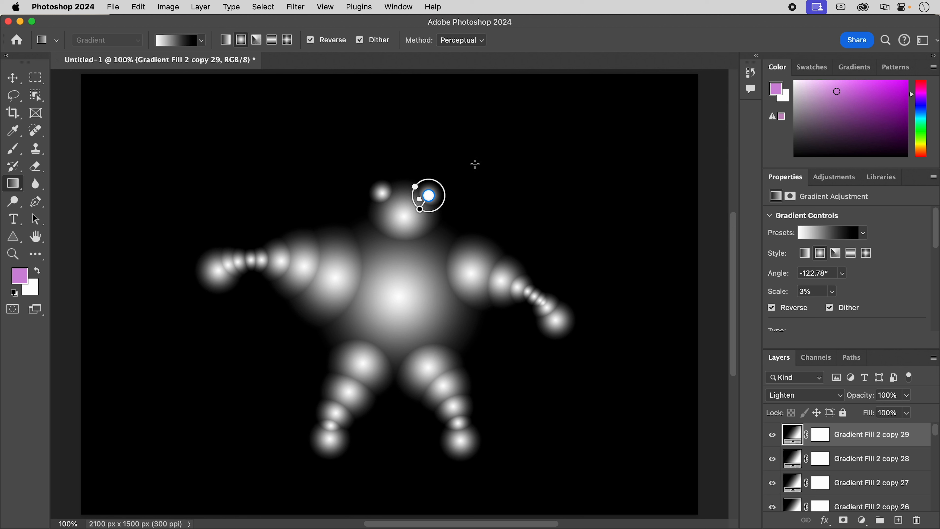
Select all the gradient layers, group them, and name the group Blob Man.
left_click(10, 80)
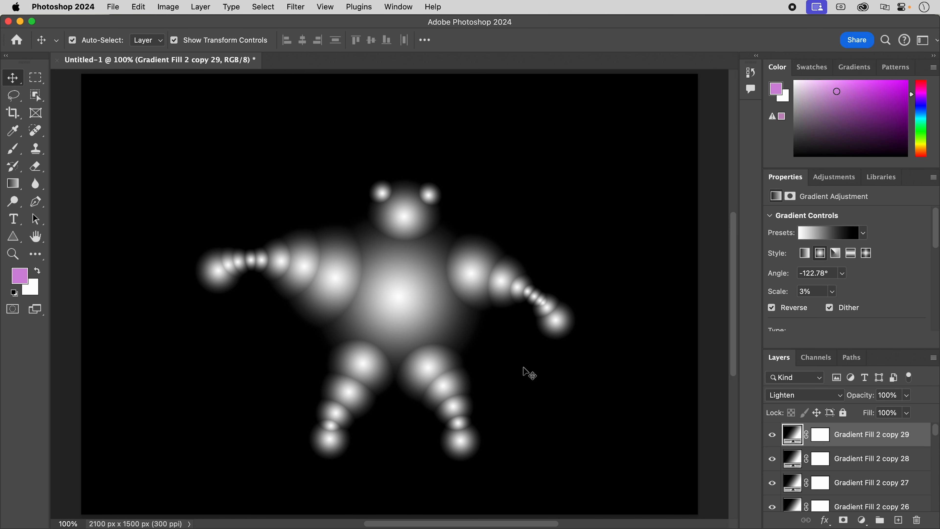
left_click(265, 7)
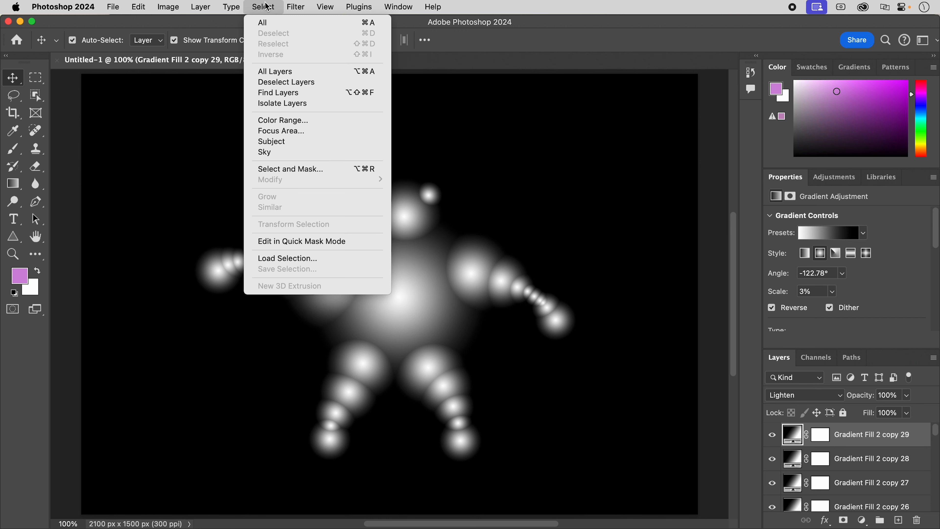
left_click(284, 73)
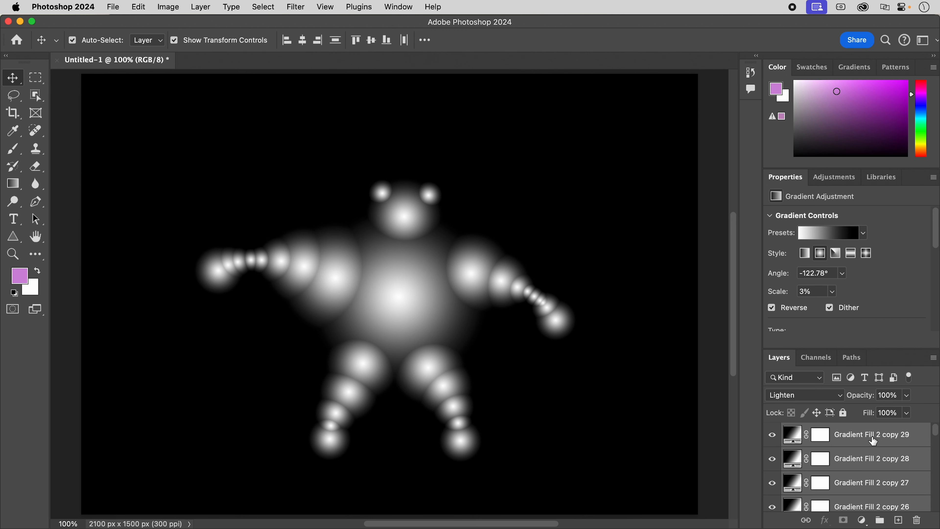
left_click(881, 521)
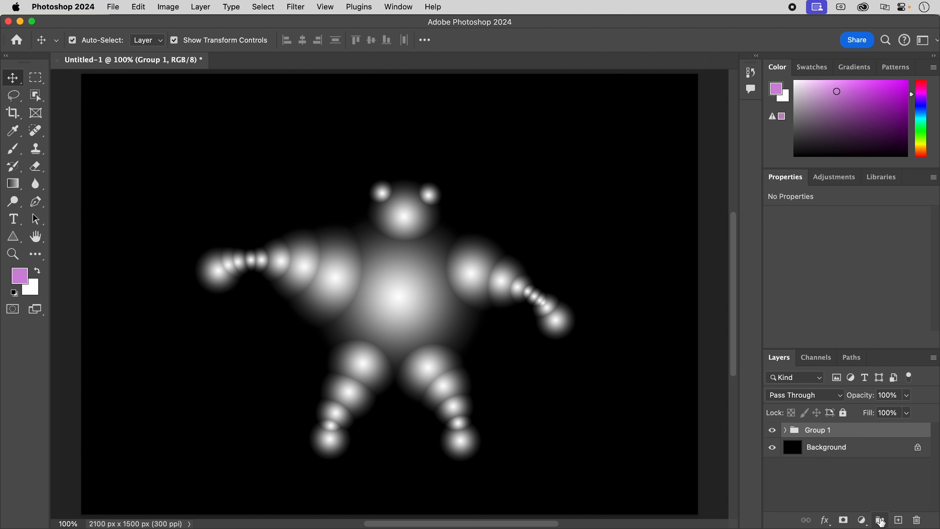
double_click(818, 430)
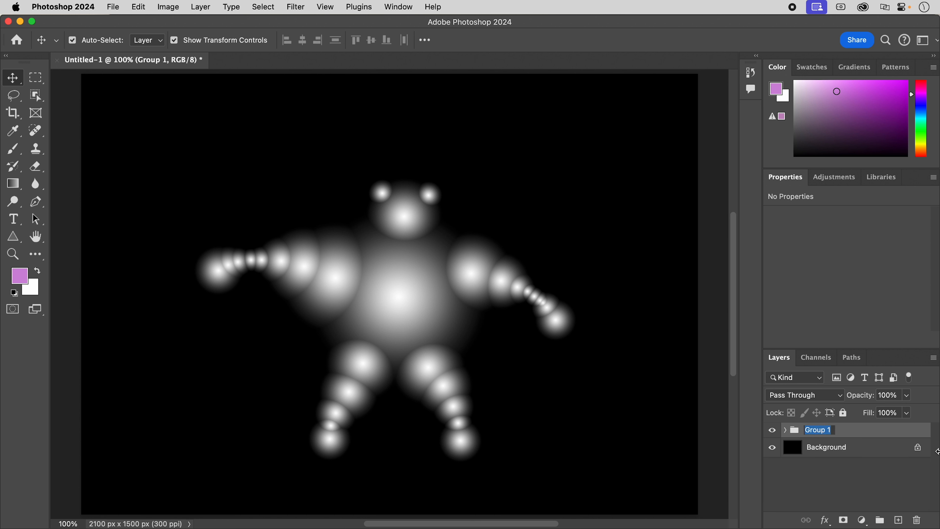
type("Blob Man")
key("Return")
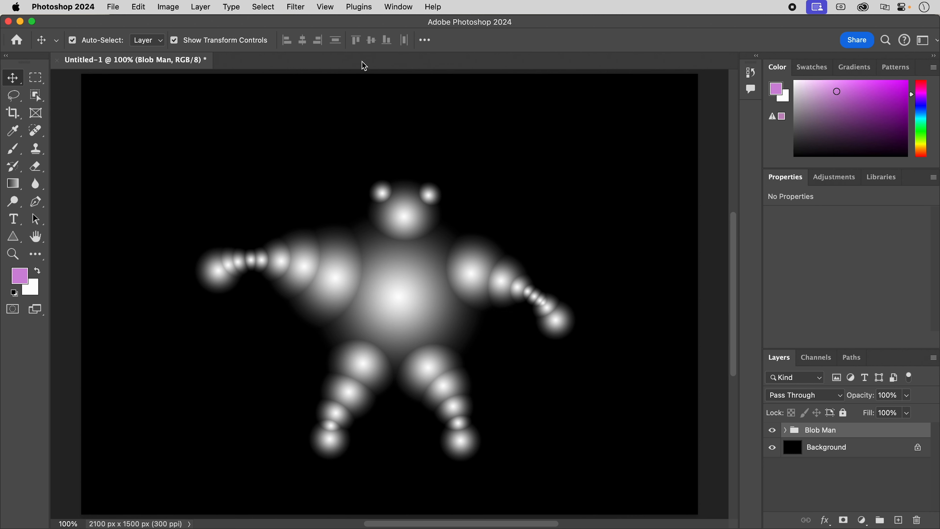
Convert the Blob Man group into a smart object for Smart Filters.
left_click(297, 8)
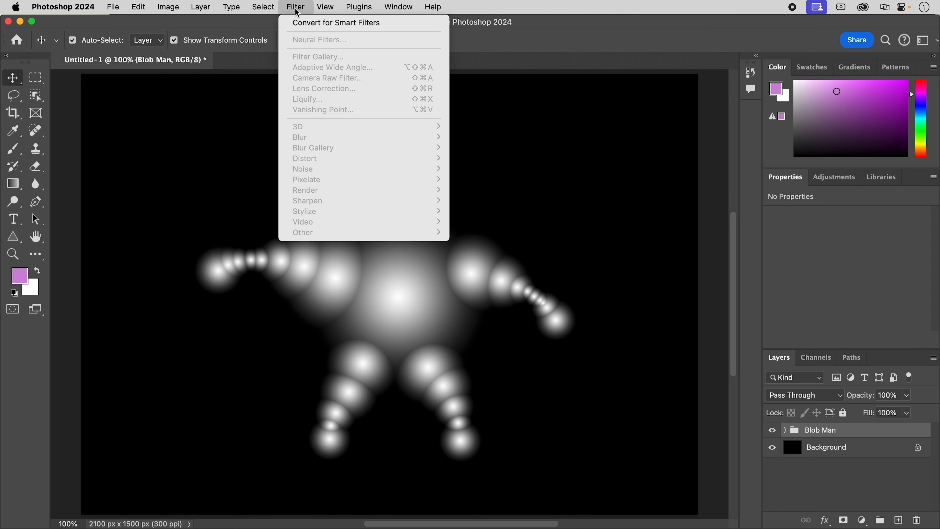
left_click(302, 23)
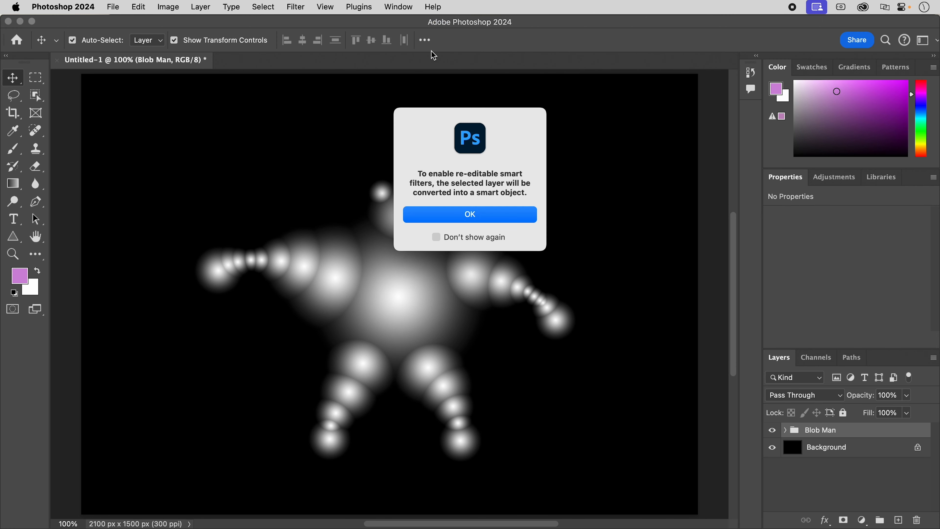
left_click(492, 214)
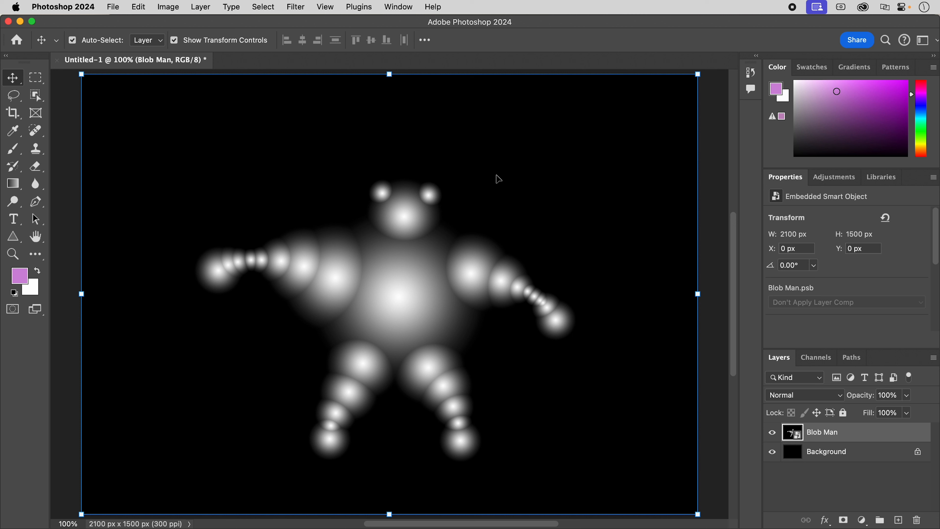
Apply the Filter Gallery's Plastic Wrap to Blob Man with Highlight Strength 12, Detail 11 and Smoothness 8.
left_click(299, 9)
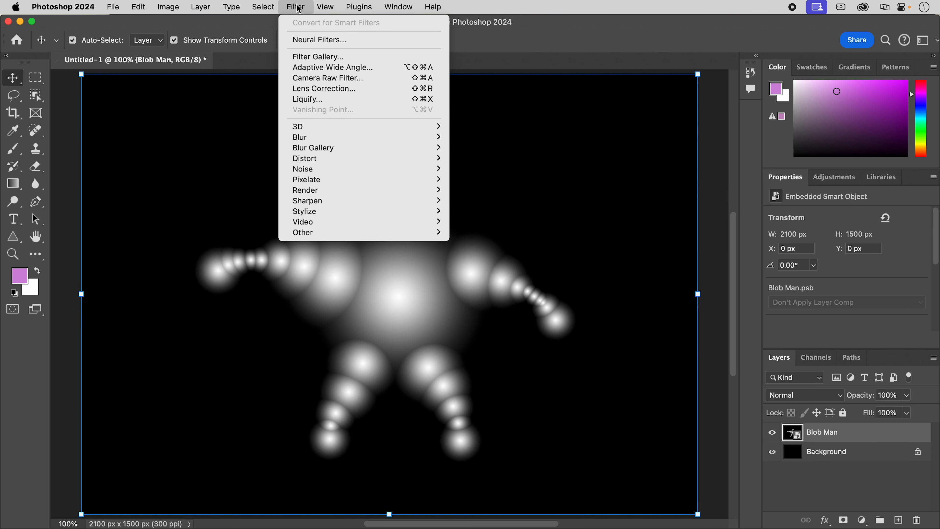
left_click(318, 57)
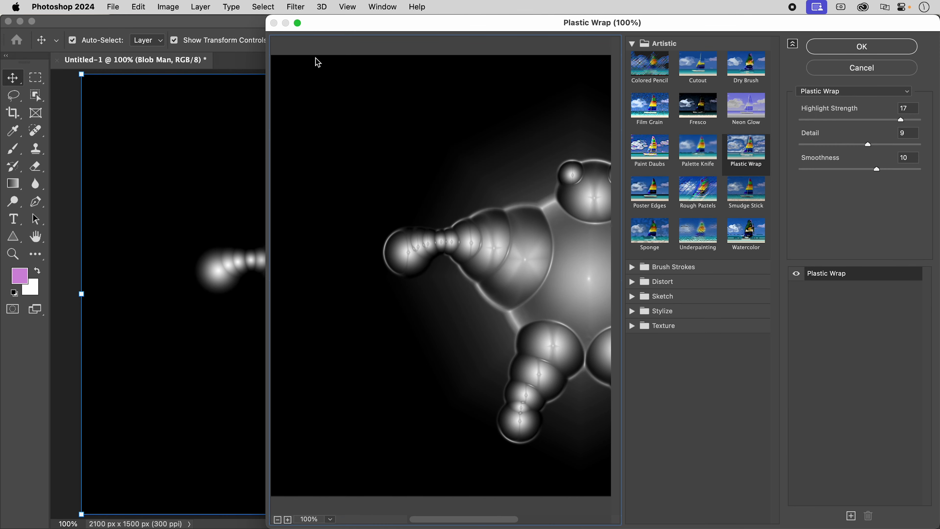
left_click_drag(498, 31, 385, 18)
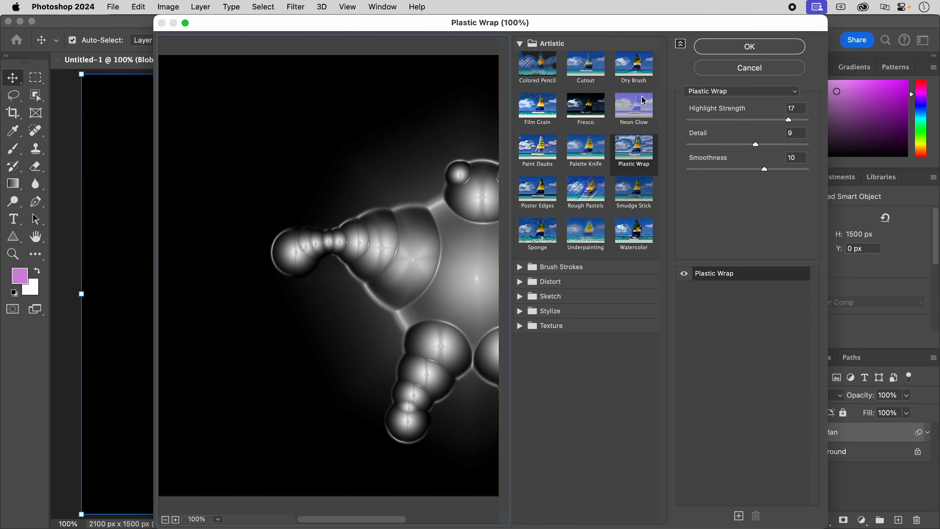
left_click(637, 105)
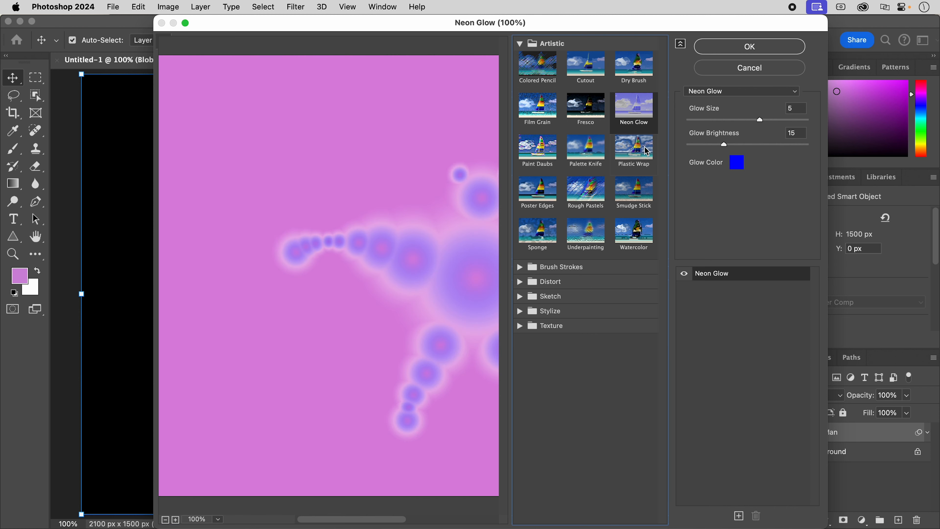
left_click(636, 156)
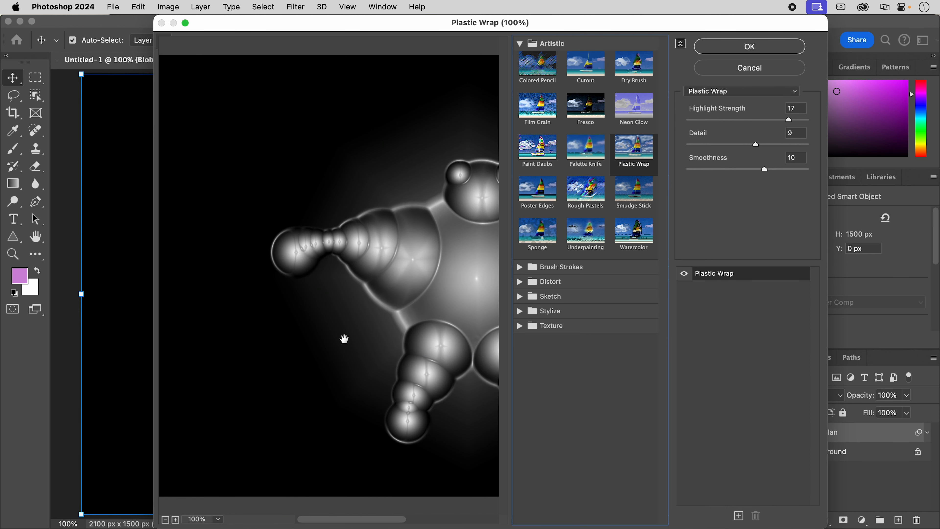
scroll(344, 338, "right", 6)
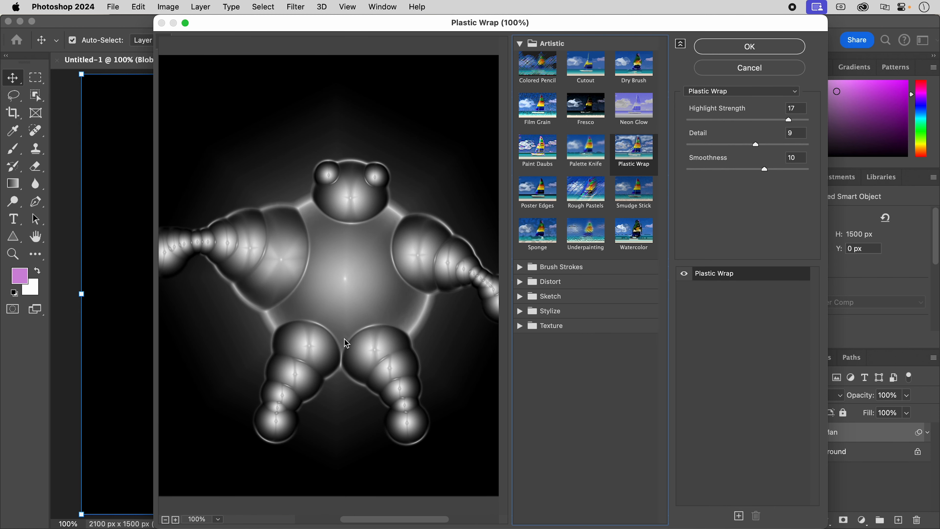
left_click_drag(789, 120, 749, 170)
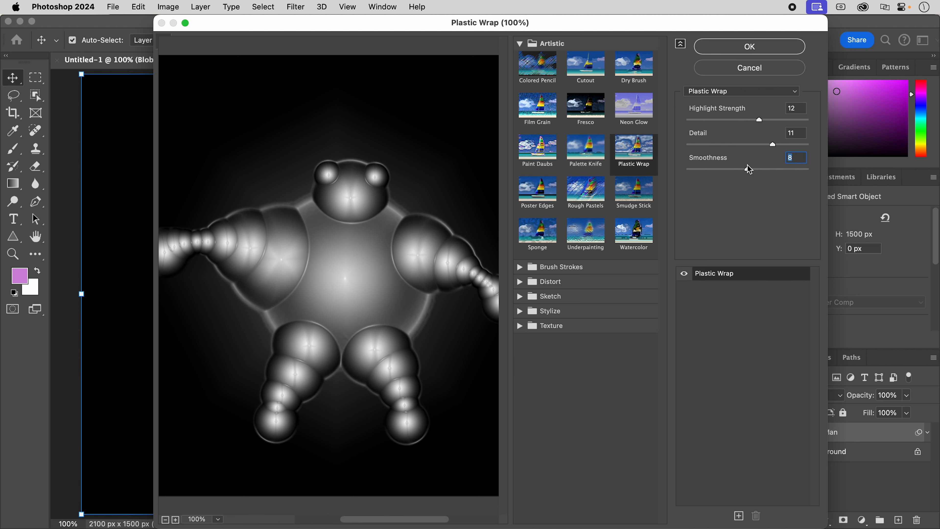
left_click(718, 51)
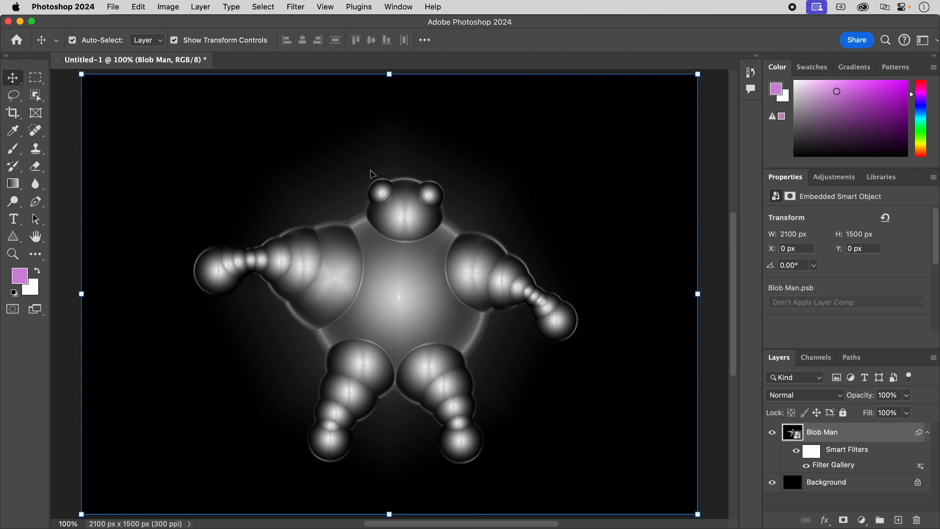
Colorize Blob Man green with a Hue/Saturation adjustment, using Colorize with Hue 103 and Saturation 39.
left_click(171, 8)
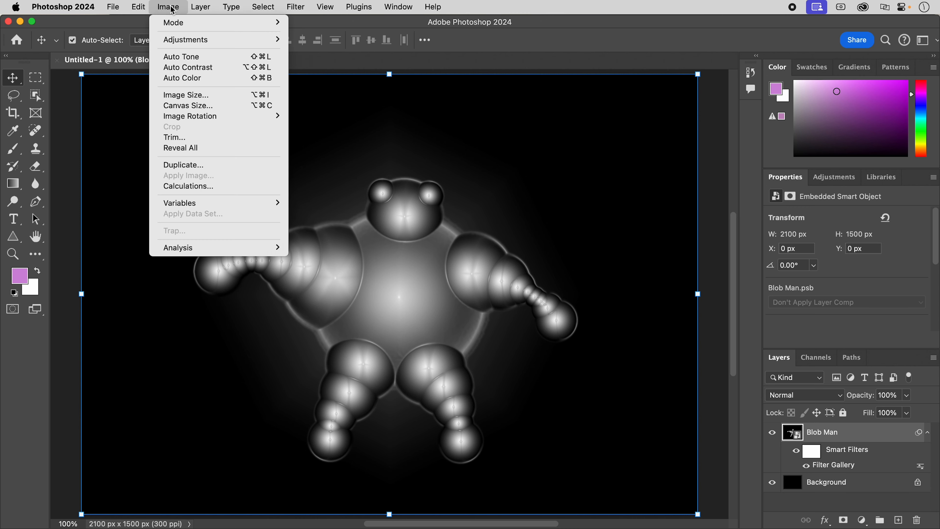
mouse_move(169, 42)
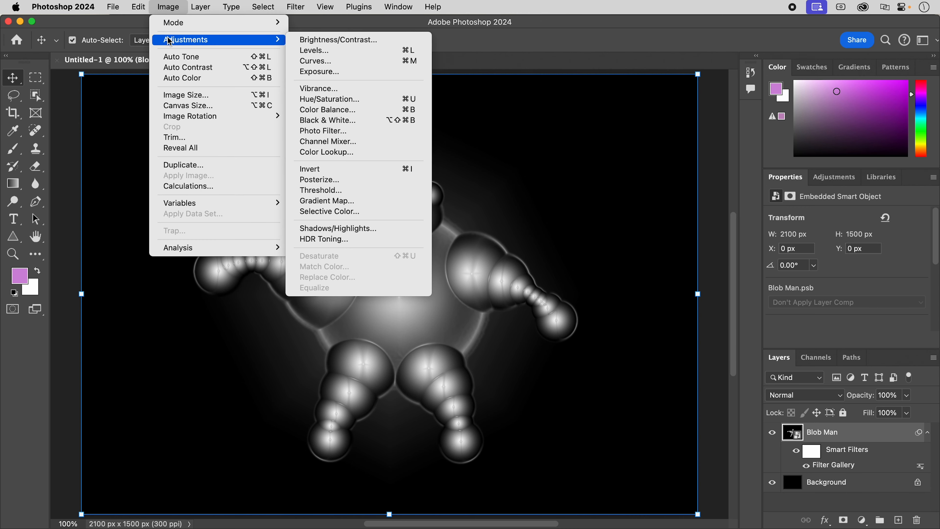
left_click(373, 99)
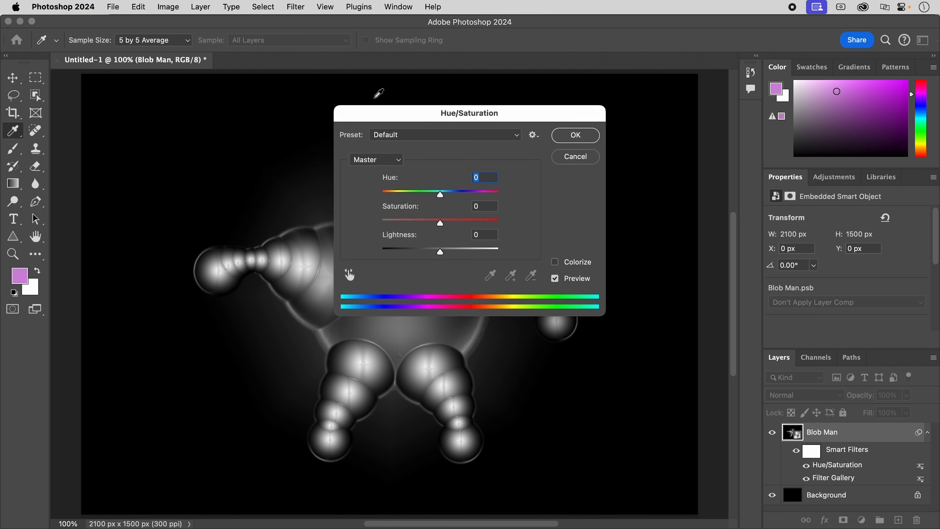
left_click_drag(372, 117, 602, 145)
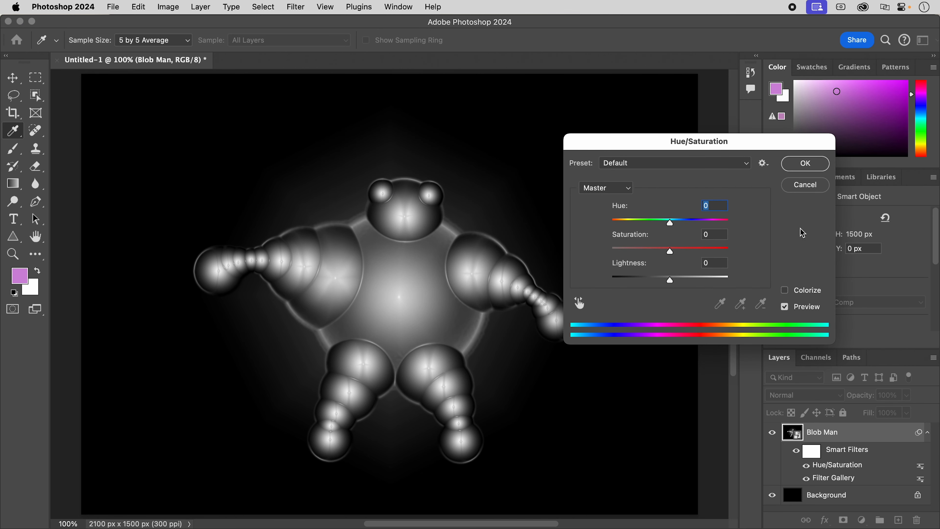
left_click(786, 293)
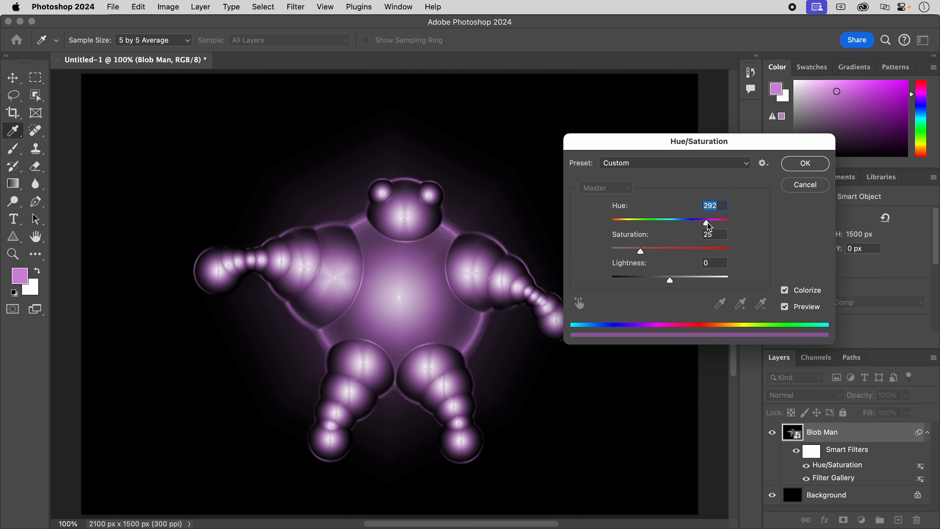
left_click_drag(707, 224, 656, 251)
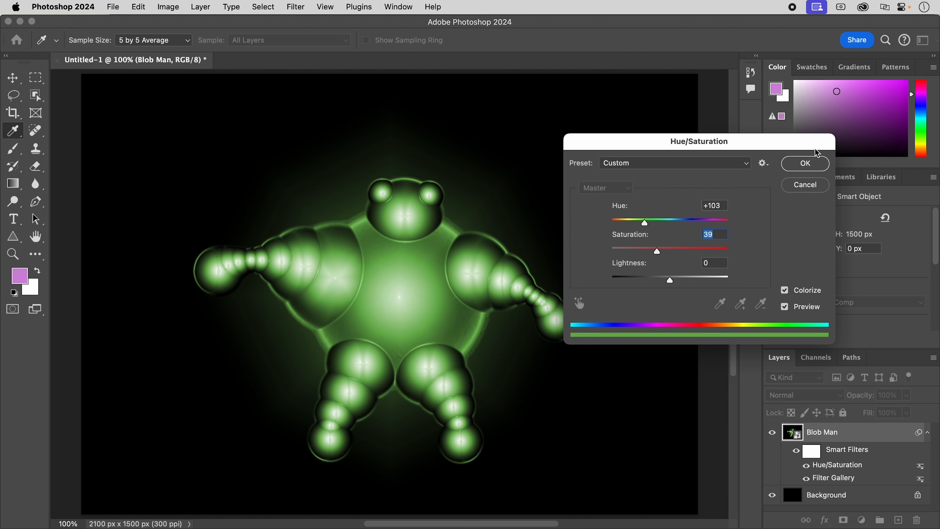
left_click(806, 164)
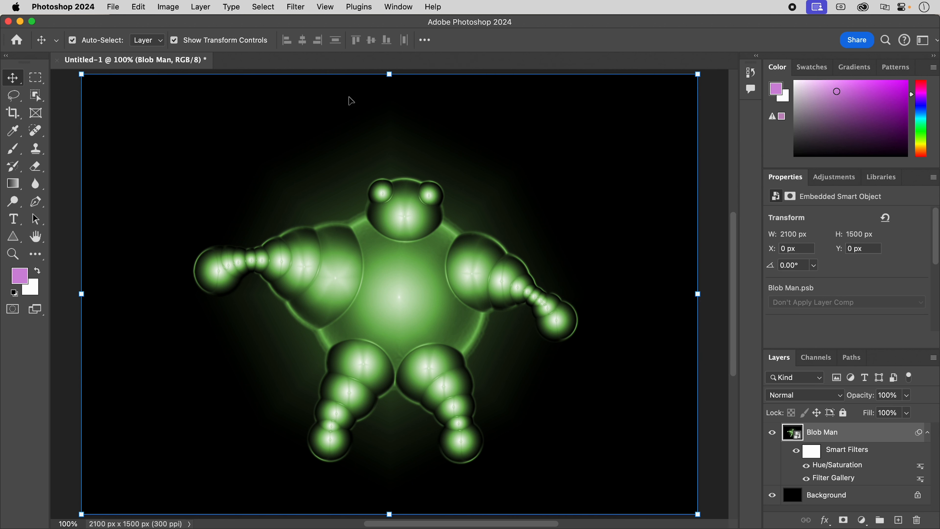
Start a Wave distortion on Blob Man and set its amplitude to a minimum of 9 and a maximum of 40.
left_click(296, 7)
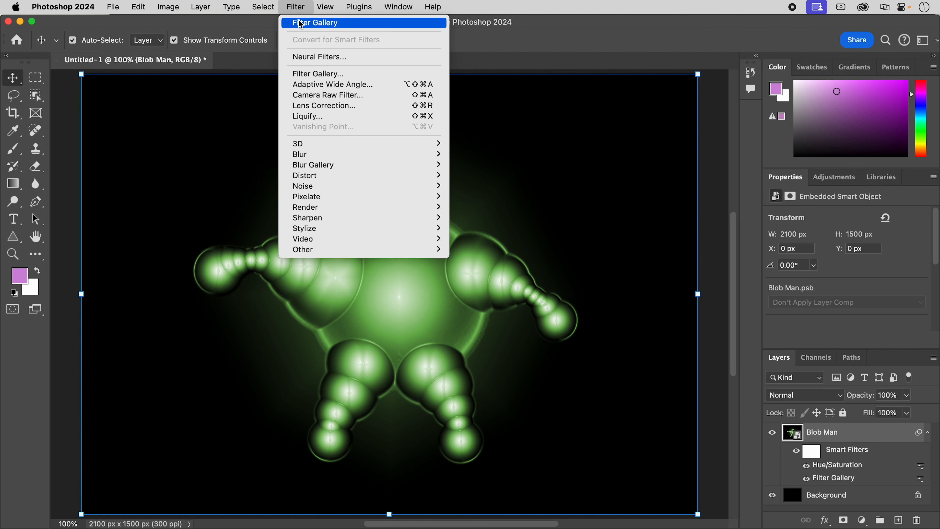
mouse_move(315, 189)
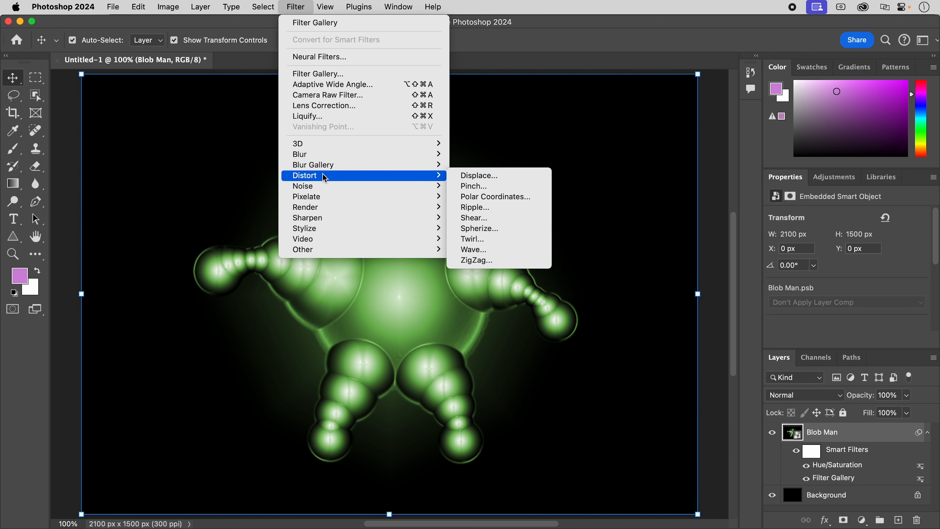
left_click(473, 249)
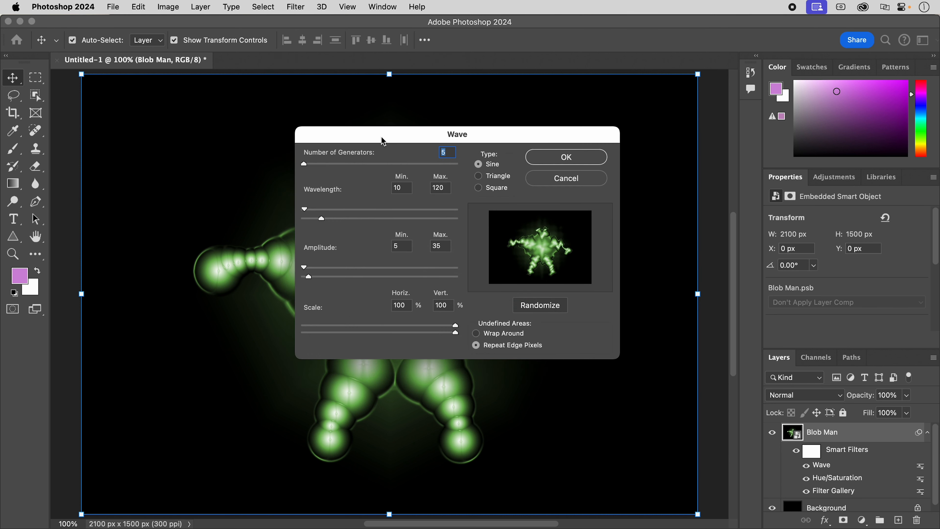
left_click_drag(381, 136, 468, 127)
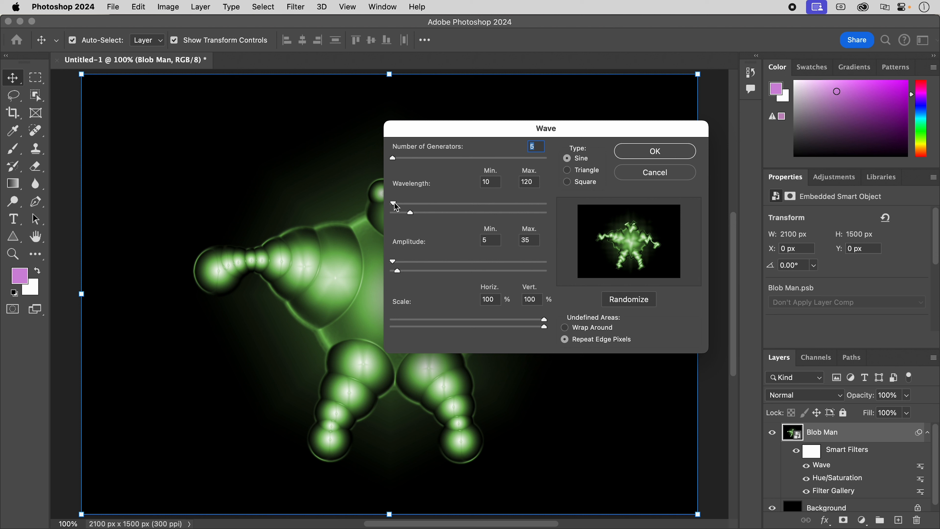
left_click_drag(395, 203, 399, 204)
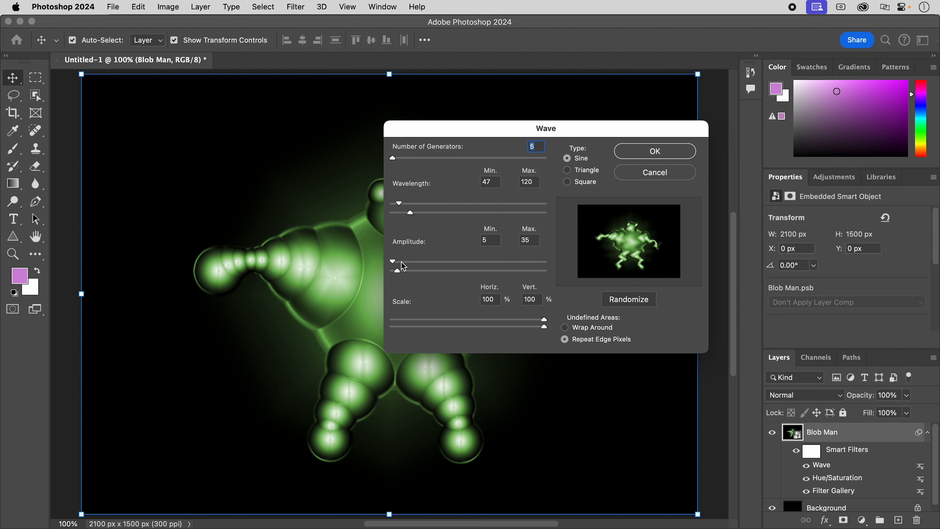
left_click_drag(397, 271, 396, 261)
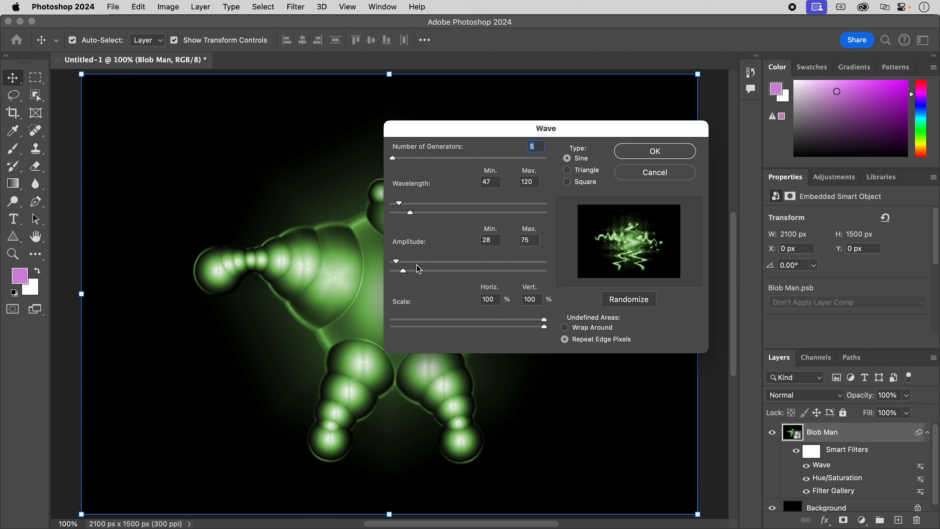
left_click_drag(403, 270, 412, 270)
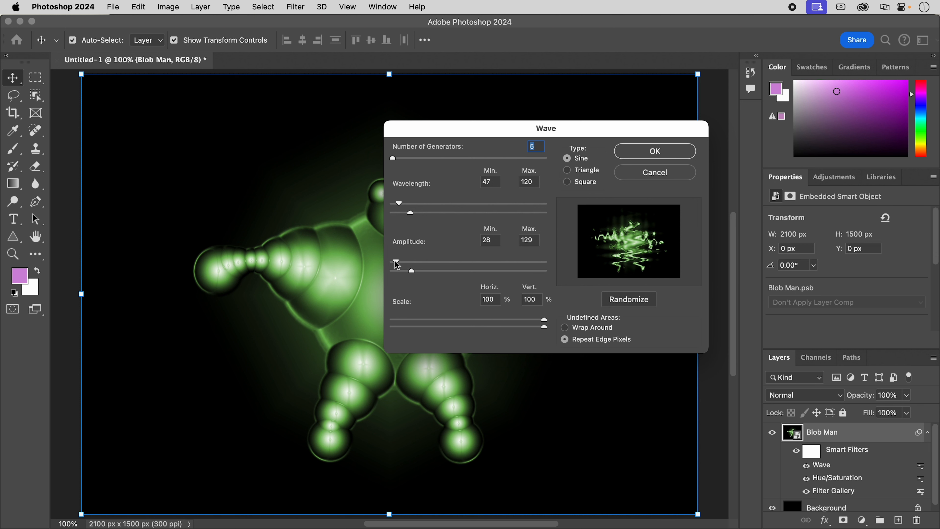
mouse_move(395, 261)
left_mouse_down()
mouse_move(407, 273)
mouse_move(393, 262)
left_mouse_up()
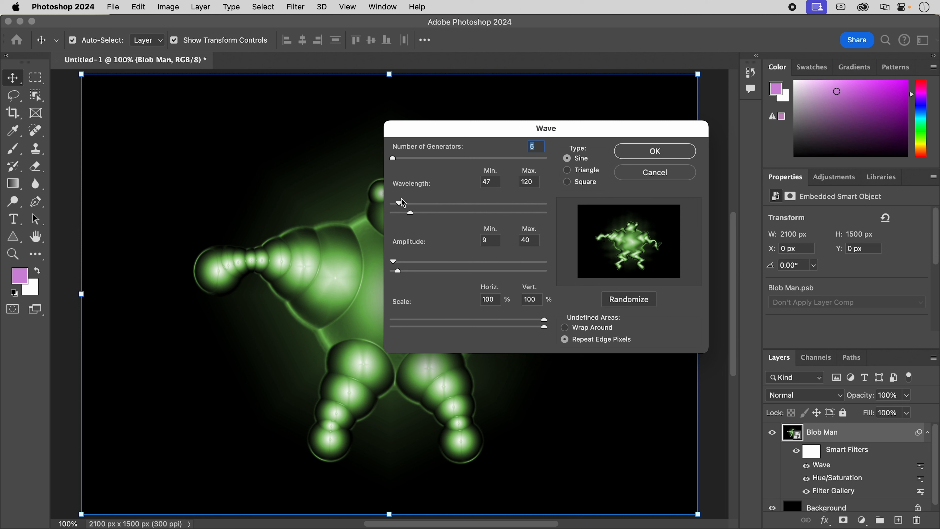
Set the wavelength to a minimum of 86 and a maximum of 156, then apply a randomized version of the Wave filter.
left_click_drag(399, 202, 419, 215)
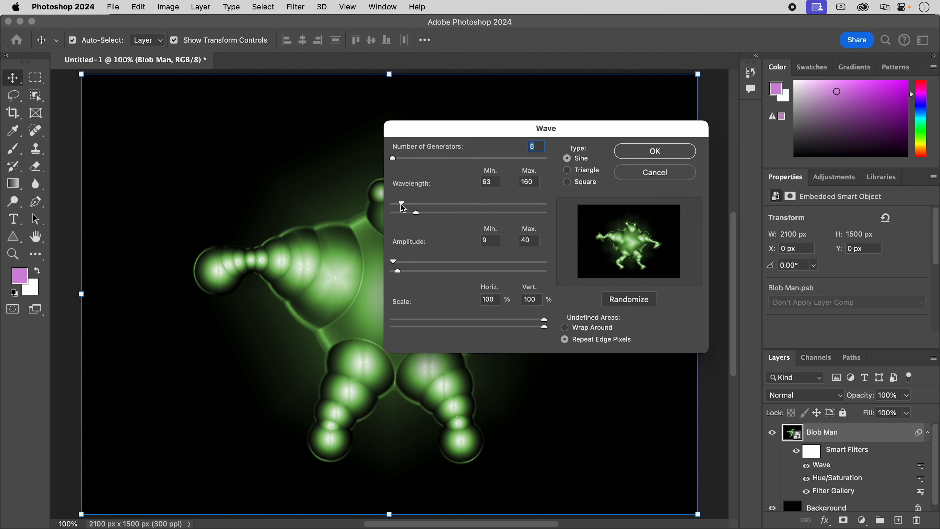
mouse_move(403, 208)
left_mouse_down()
mouse_move(392, 206)
mouse_move(415, 213)
left_mouse_up()
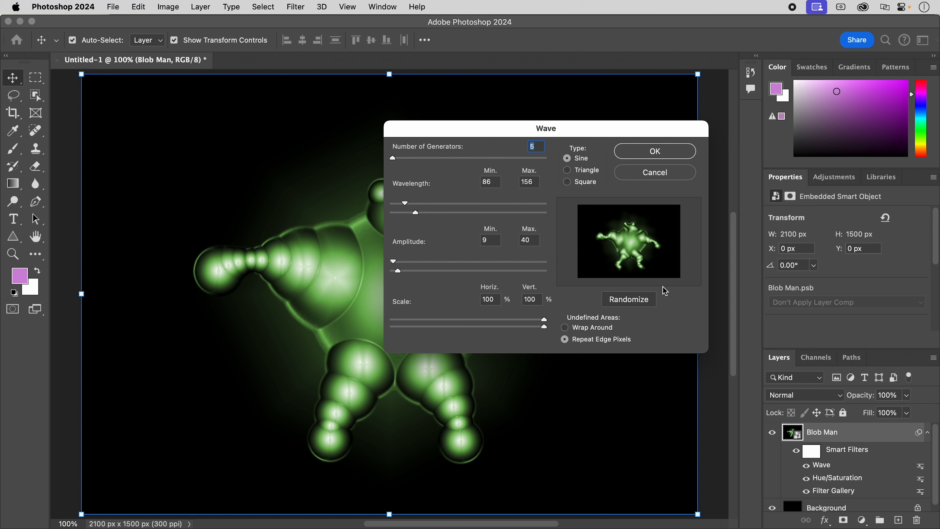
left_click(639, 303)
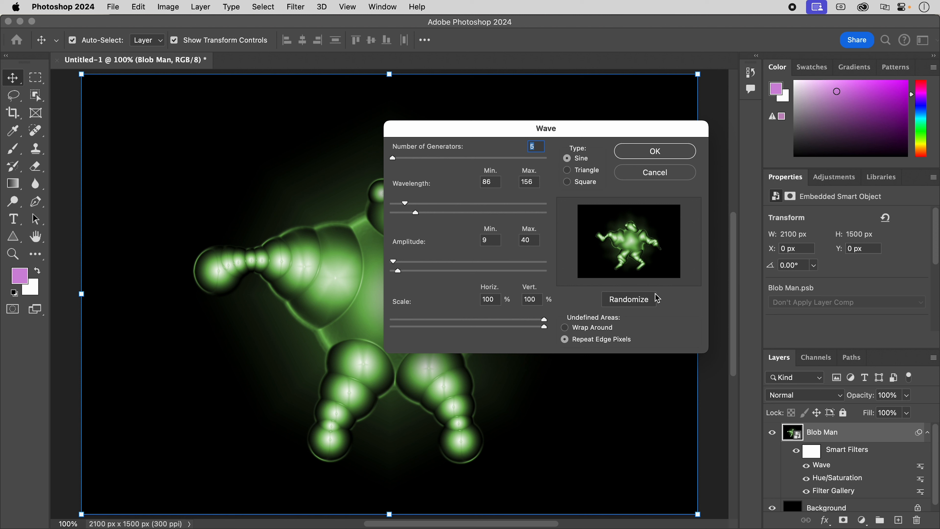
left_click(629, 298)
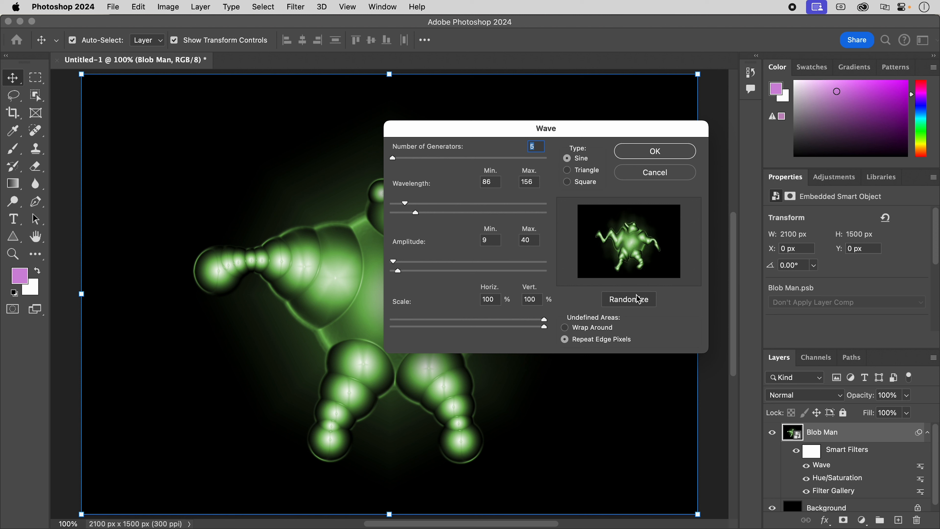
left_click(634, 303)
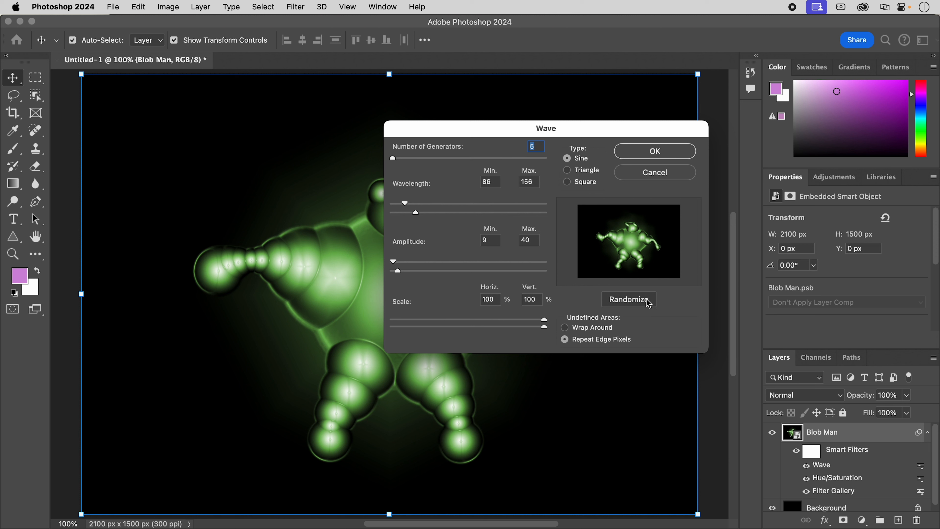
left_click(670, 150)
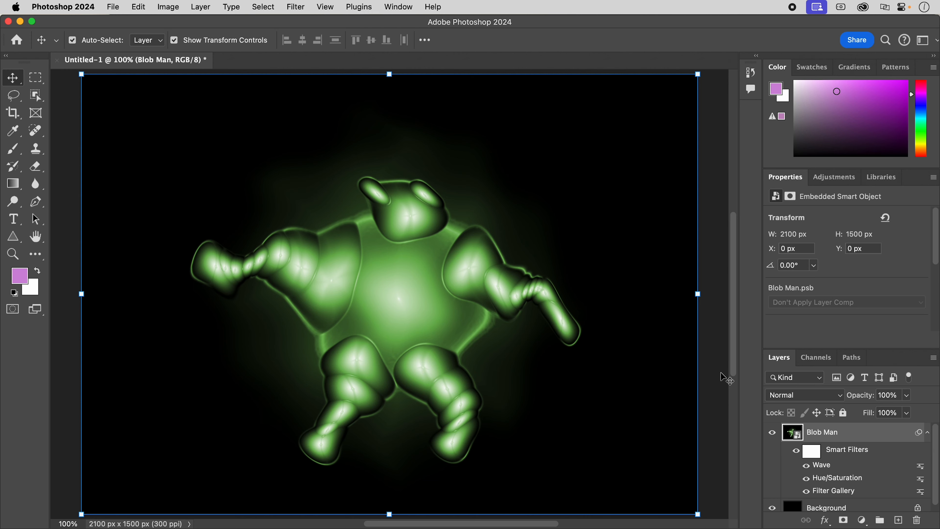
Save the document to the Desktop as Blob Man.psd with Maximize Compatibility on.
key("super+s")
key("super+d")
type("Blob Man")
key("Return")
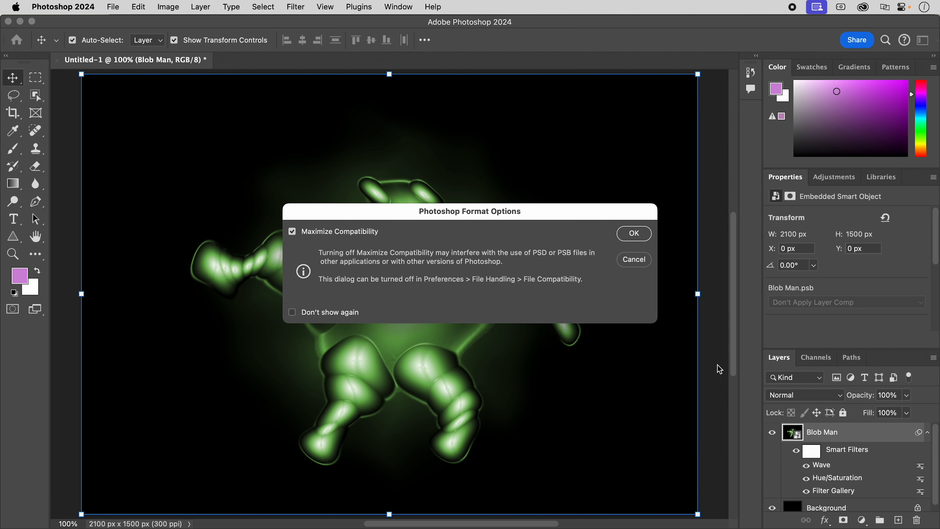
key("Return")
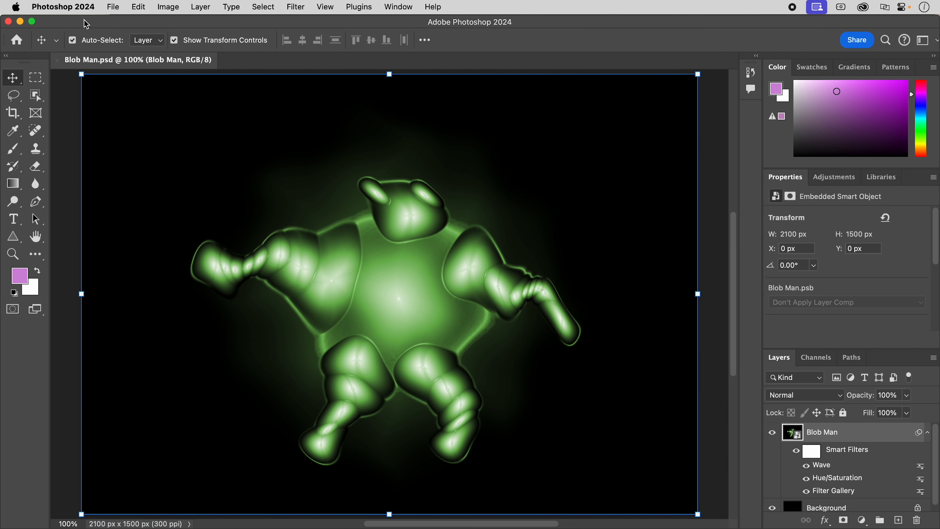
Start a Save for Web (Legacy) export of the image with the JPEG High preset.
left_click(114, 7)
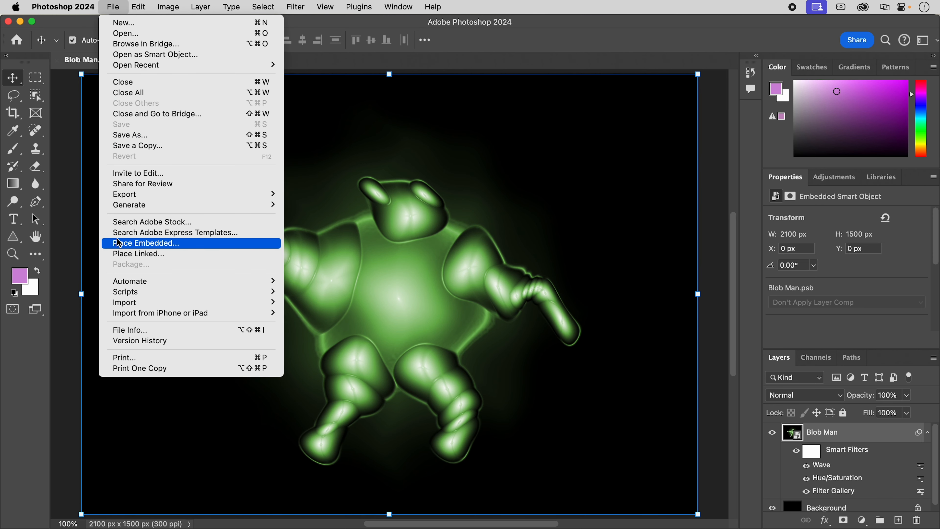
mouse_move(130, 195)
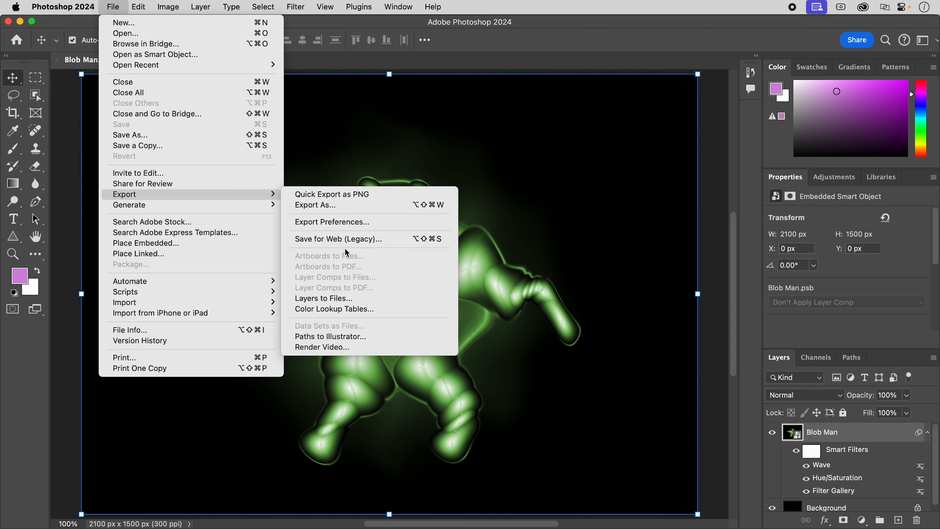
left_click(388, 242)
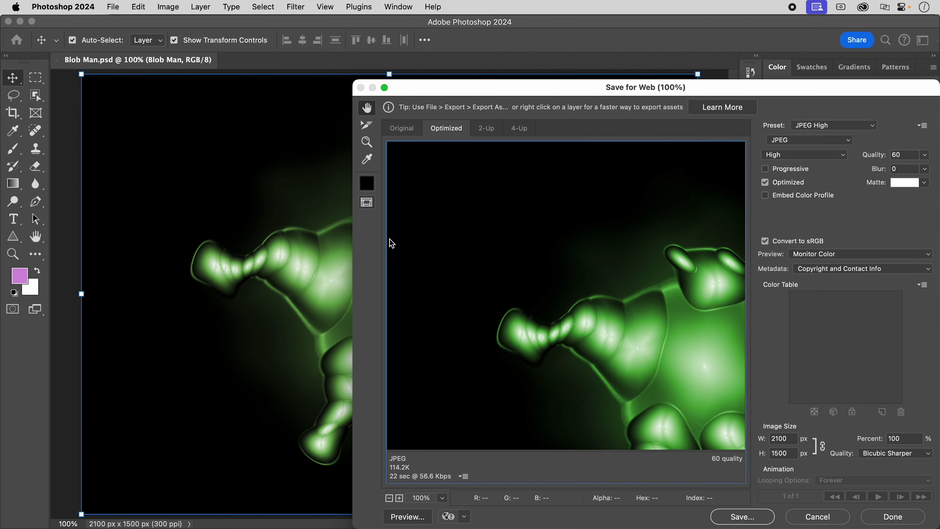
left_click_drag(538, 92, 324, 54)
left_click(633, 90)
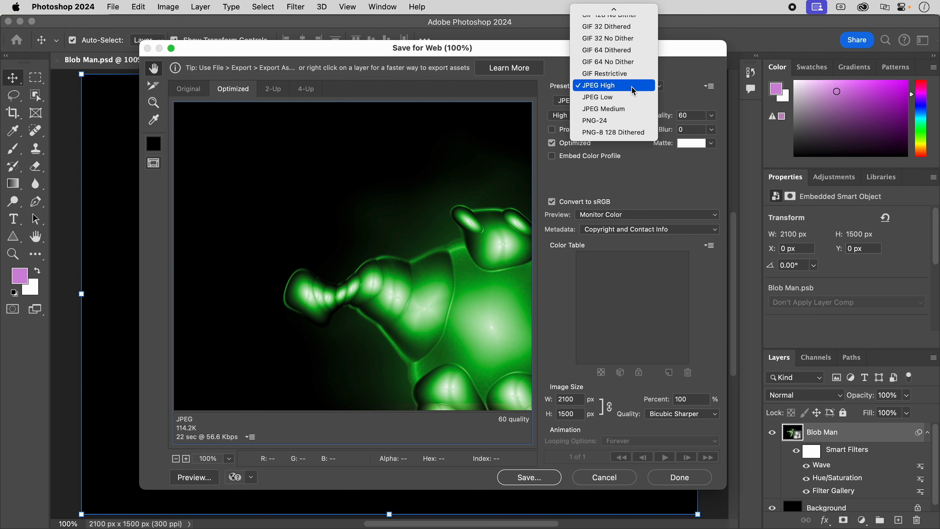
left_click(607, 86)
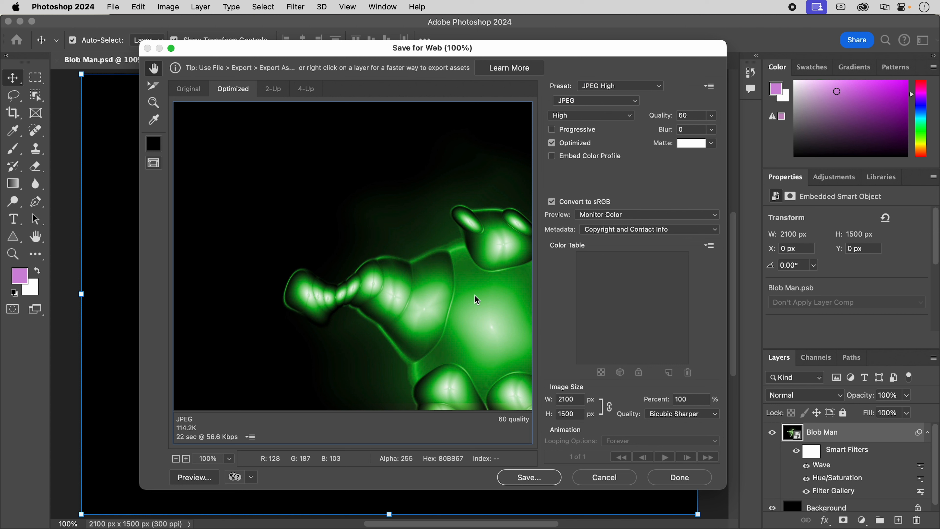
Check the whole figure in the export preview and save the image to the Desktop as Blob-Man.jpg.
left_click_drag(474, 301, 427, 269)
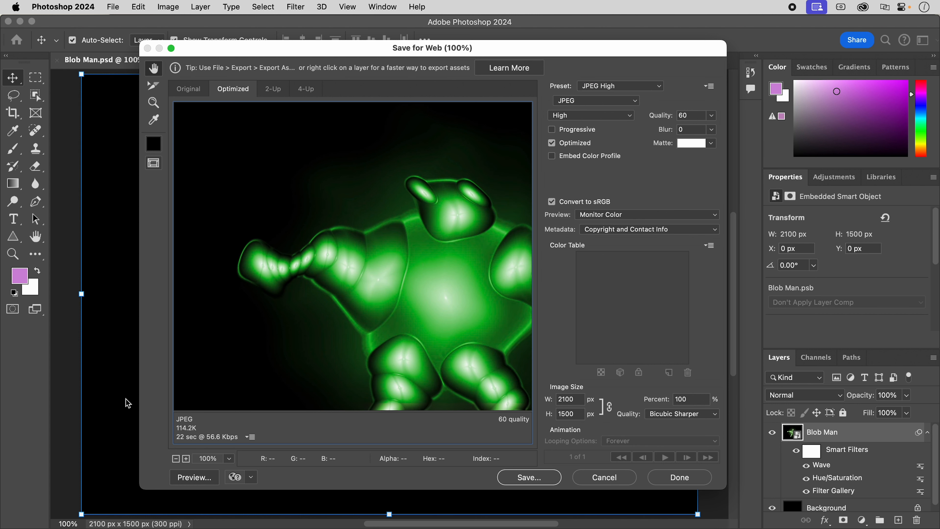
left_click(175, 459)
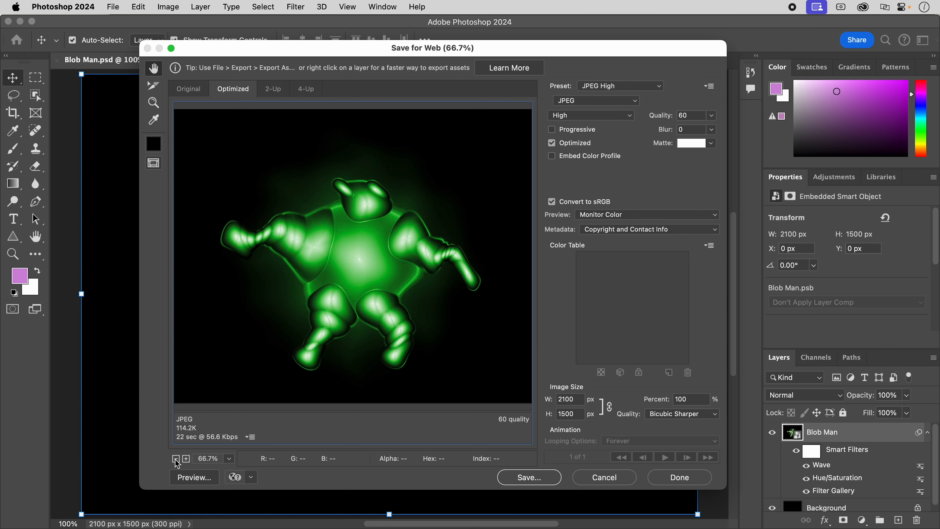
left_click(175, 459)
left_click(176, 459)
left_click(188, 459)
left_click(188, 459)
left_click(551, 477)
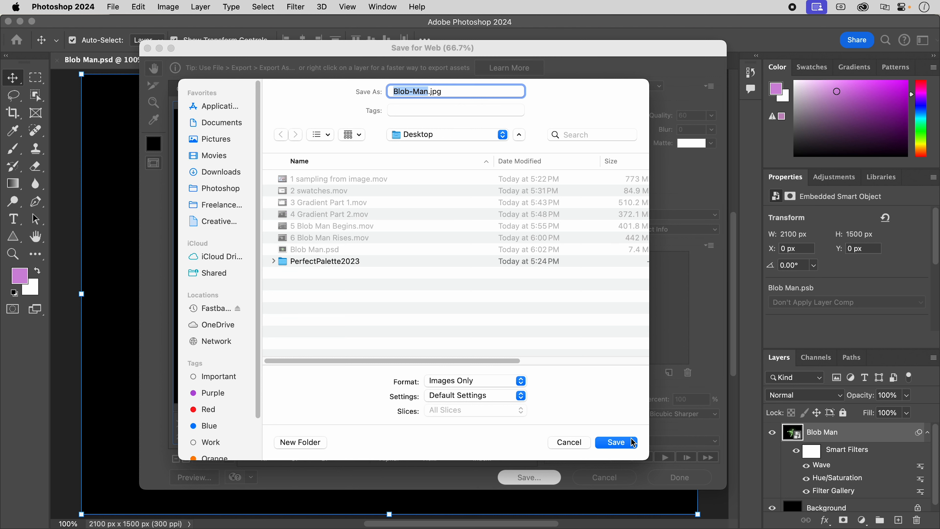
left_click(624, 441)
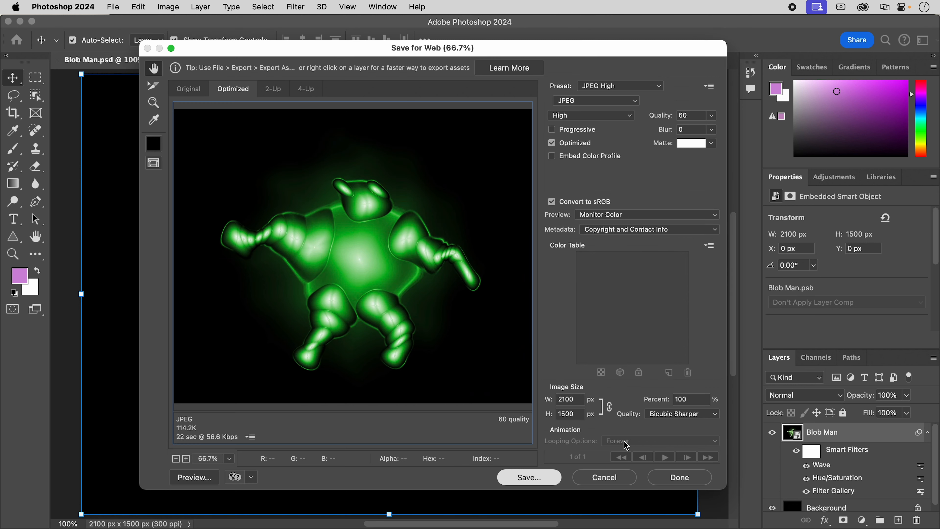